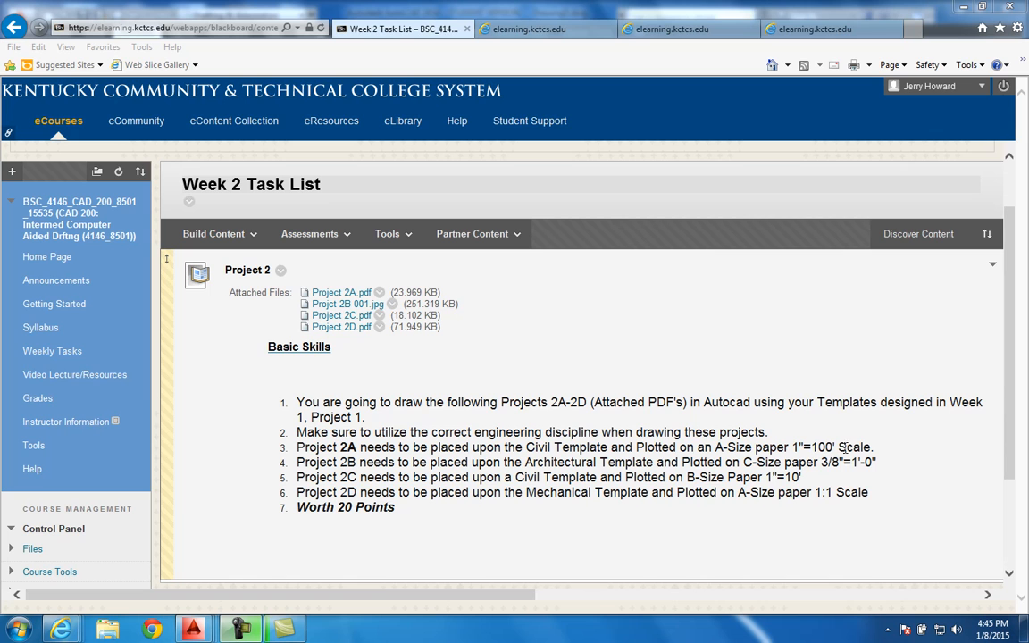
# Open the attached Project 2A.pdf from the Week 2 task list and switch to model space of Drawing5 in AutoCAD.
pyautogui.click(333, 295)
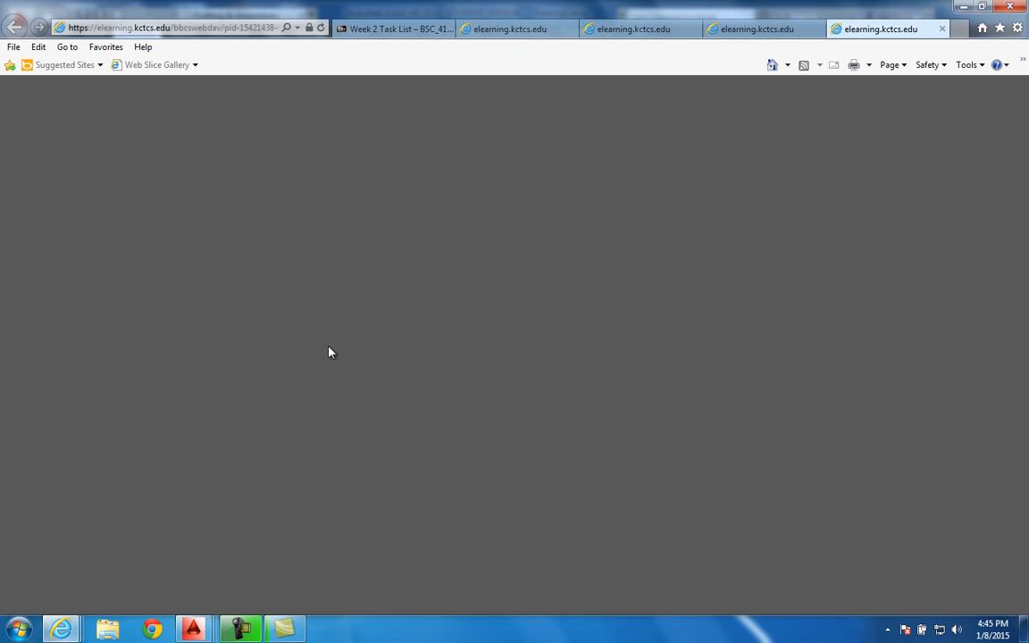
pyautogui.click(202, 630)
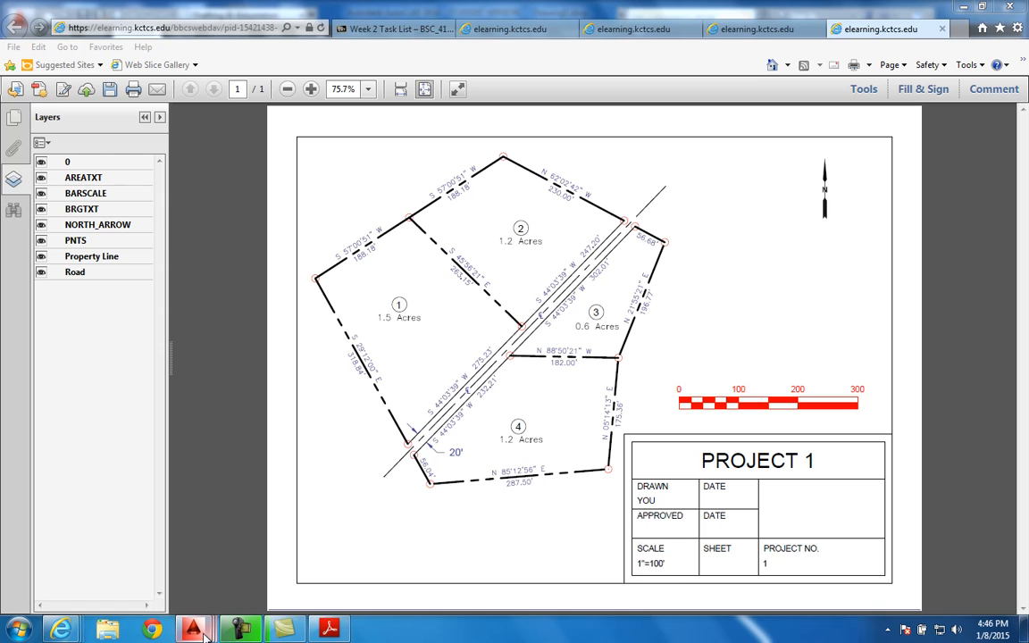
pyautogui.moveTo(192, 629)
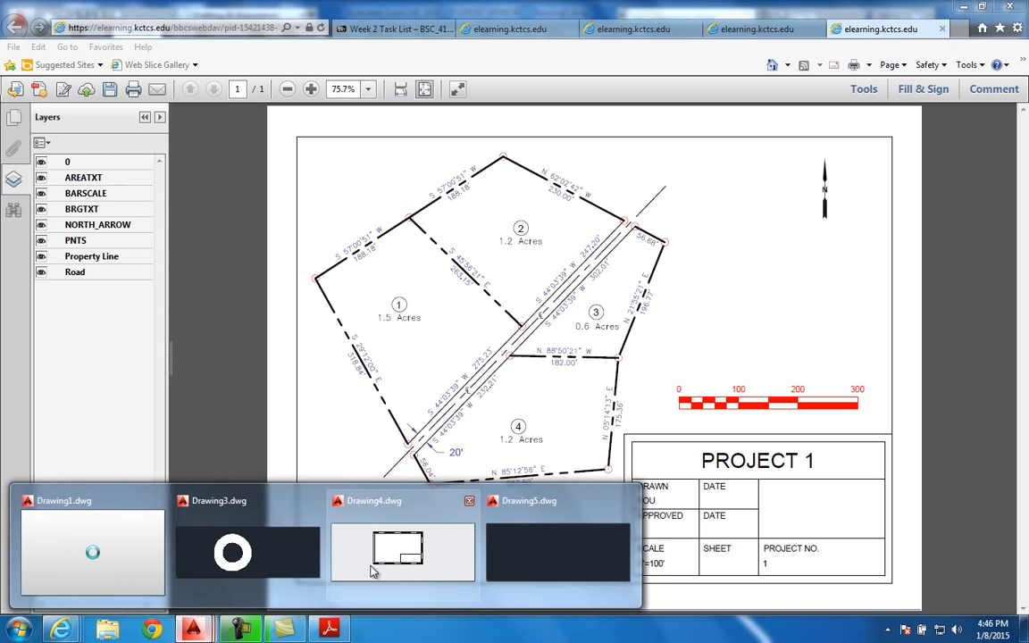
pyautogui.click(543, 553)
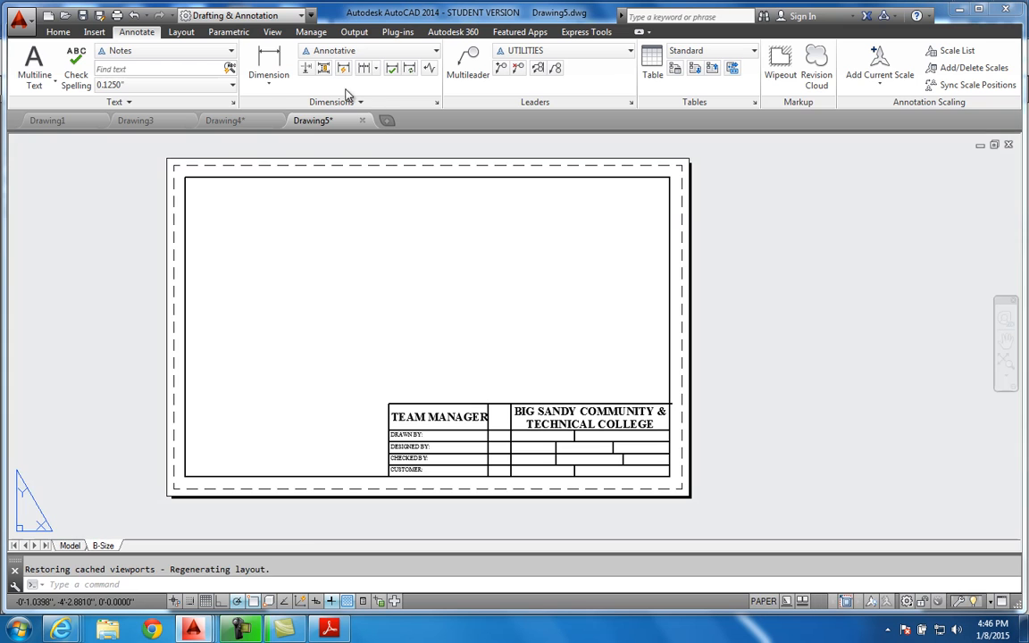
pyautogui.click(71, 546)
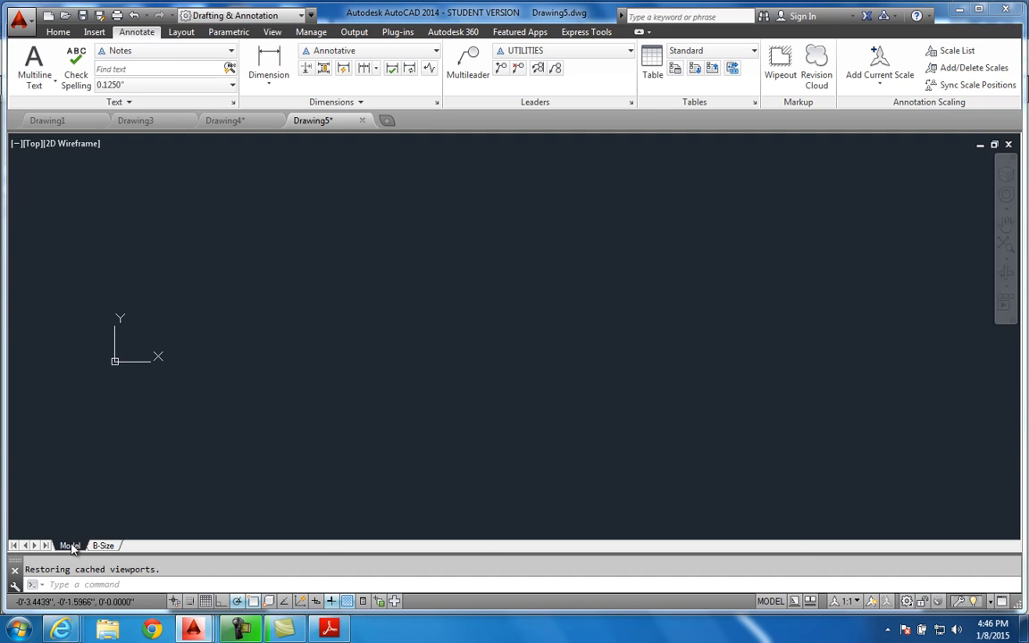
pyautogui.moveTo(63, 631)
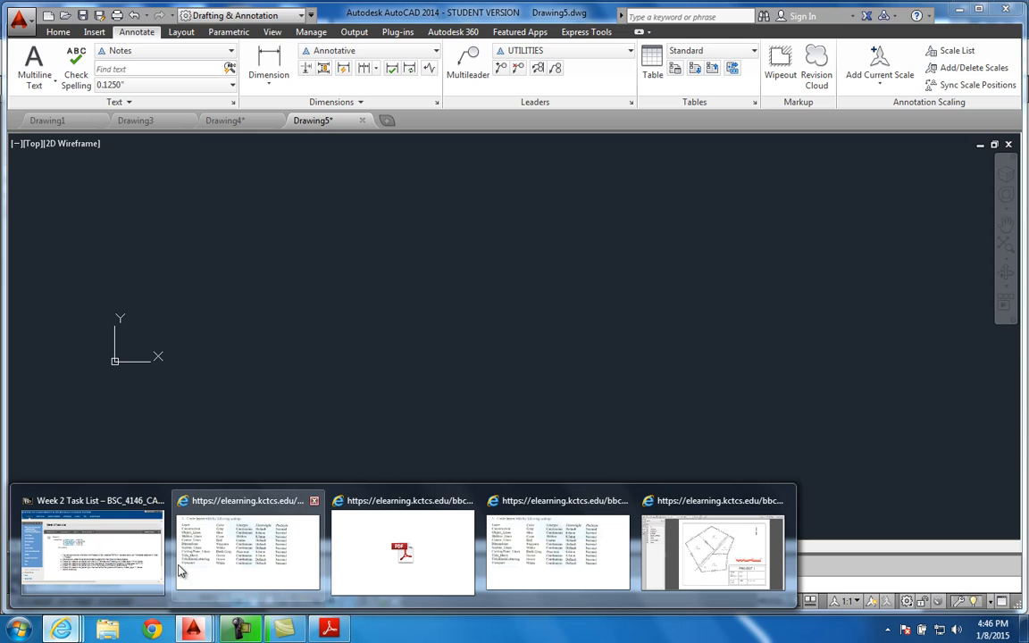
pyautogui.moveTo(143, 568)
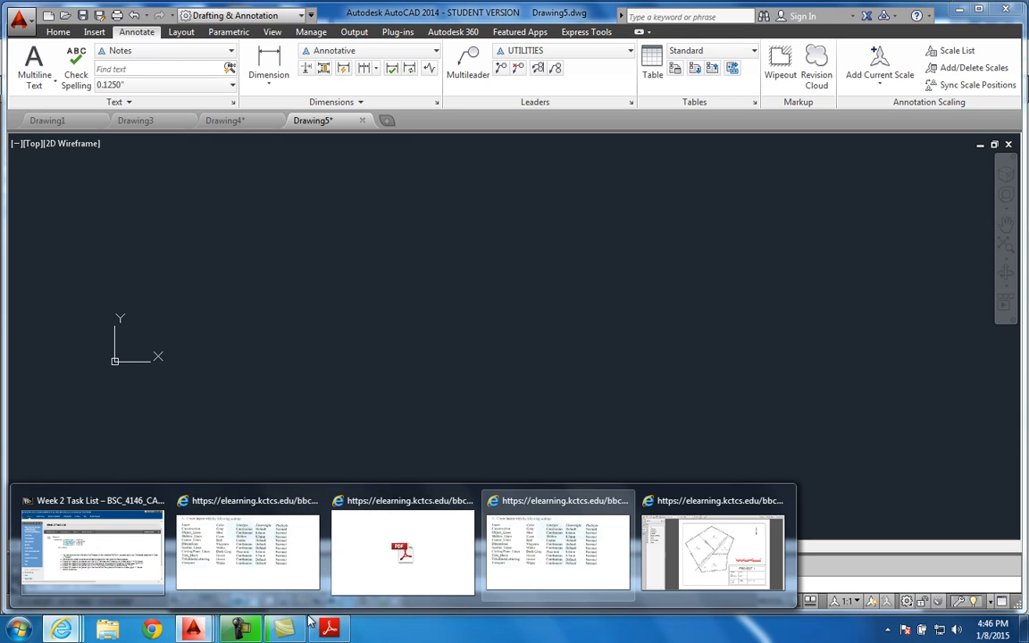
pyautogui.moveTo(194, 630)
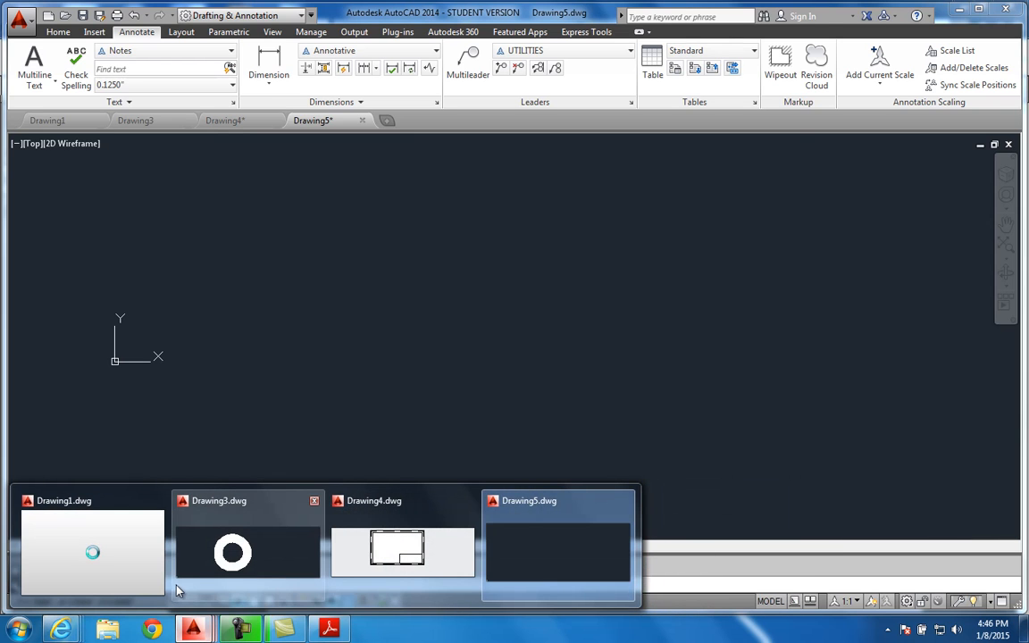
pyautogui.click(512, 560)
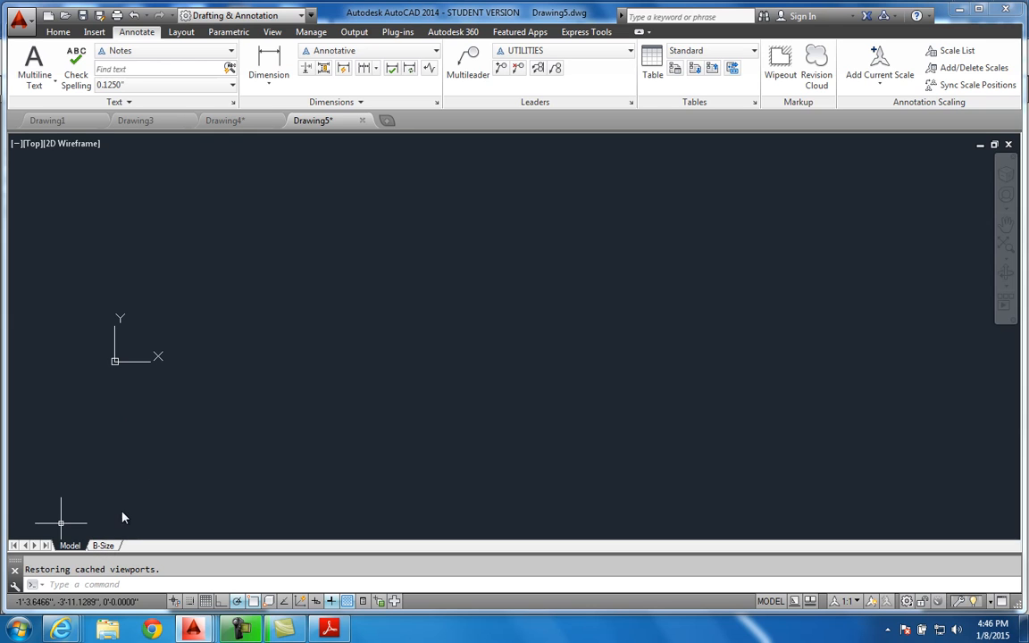
# Add a new layout after the B-Size layout and open it.
pyautogui.click(103, 545)
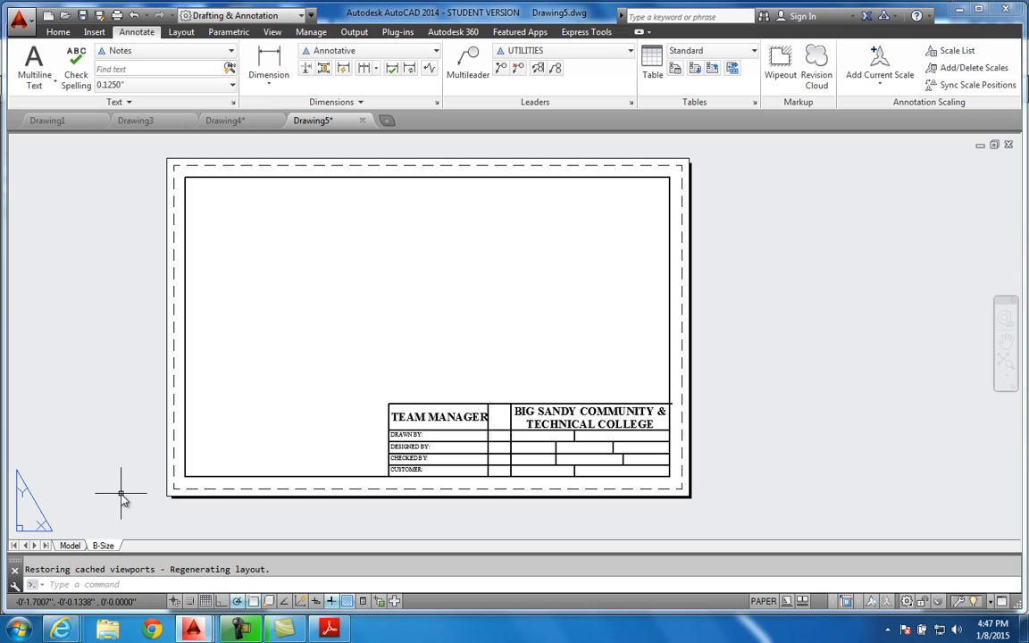
pyautogui.rightClick(104, 545)
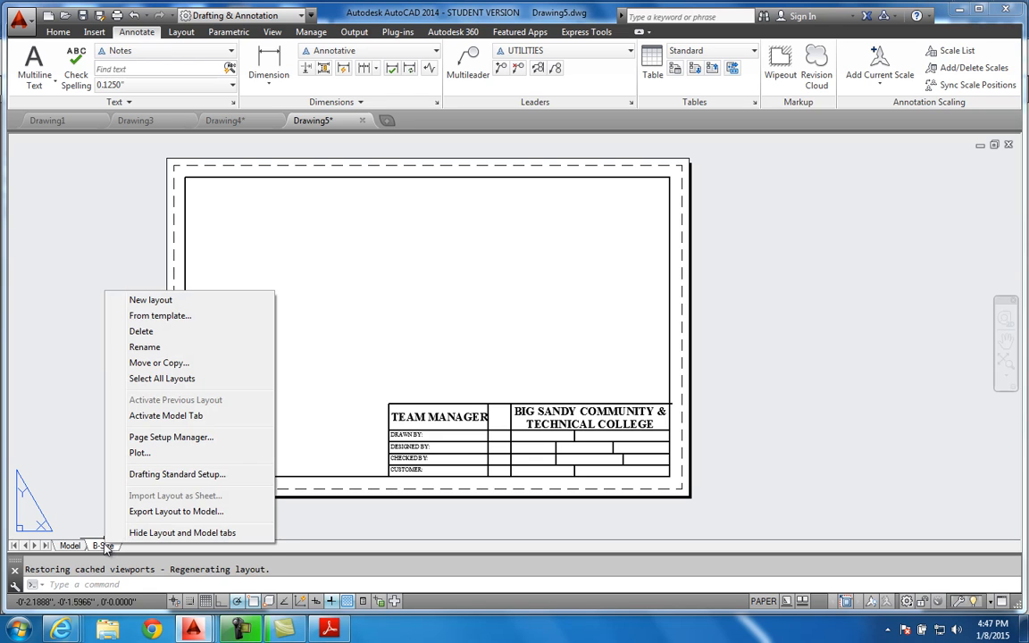
pyautogui.click(152, 300)
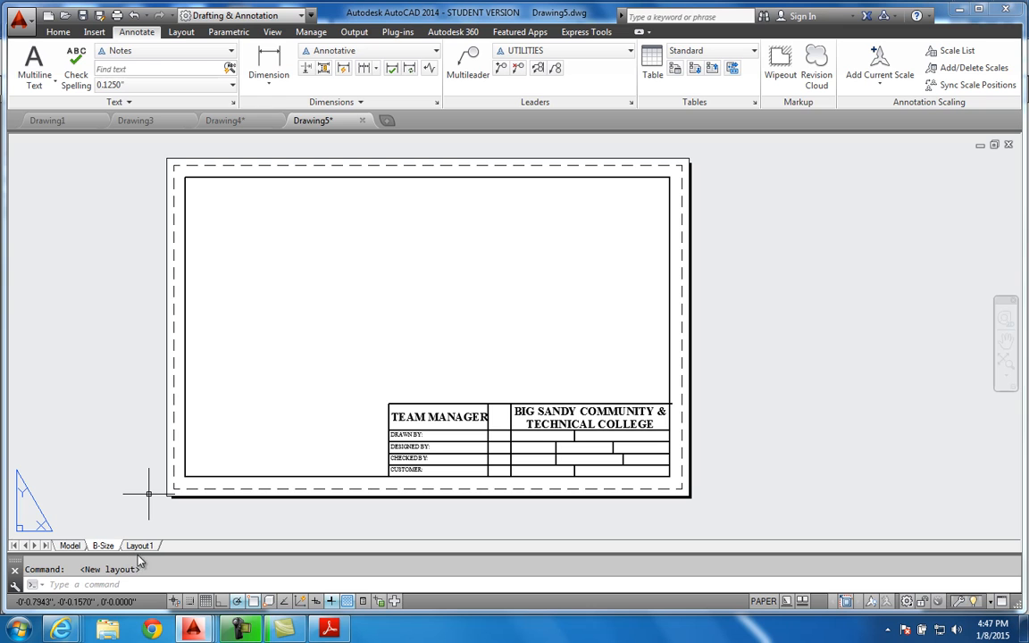
pyautogui.click(181, 32)
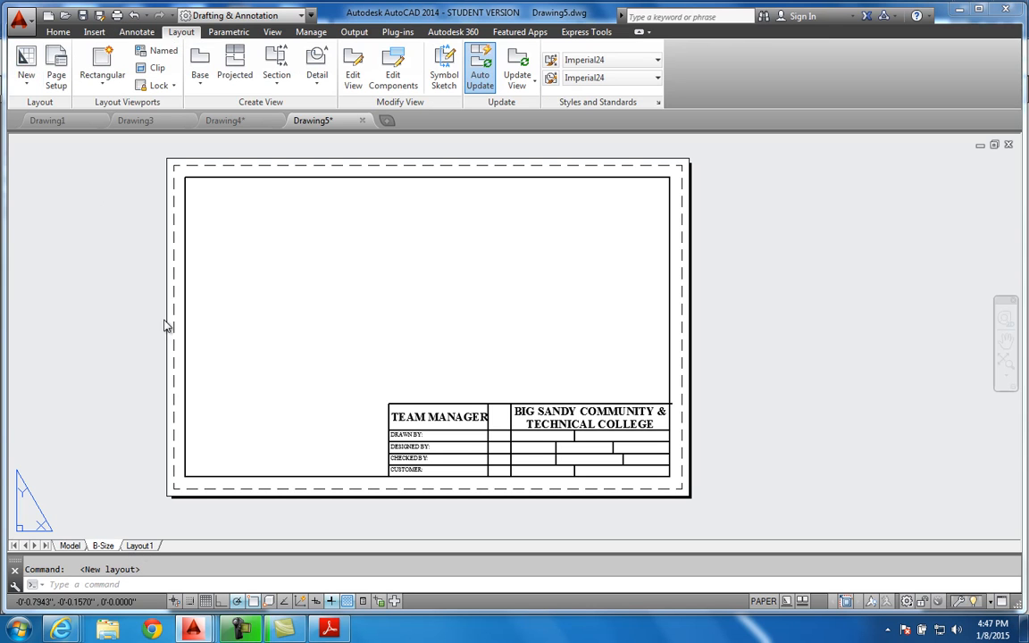
pyautogui.rightClick(146, 549)
pyautogui.click(142, 547)
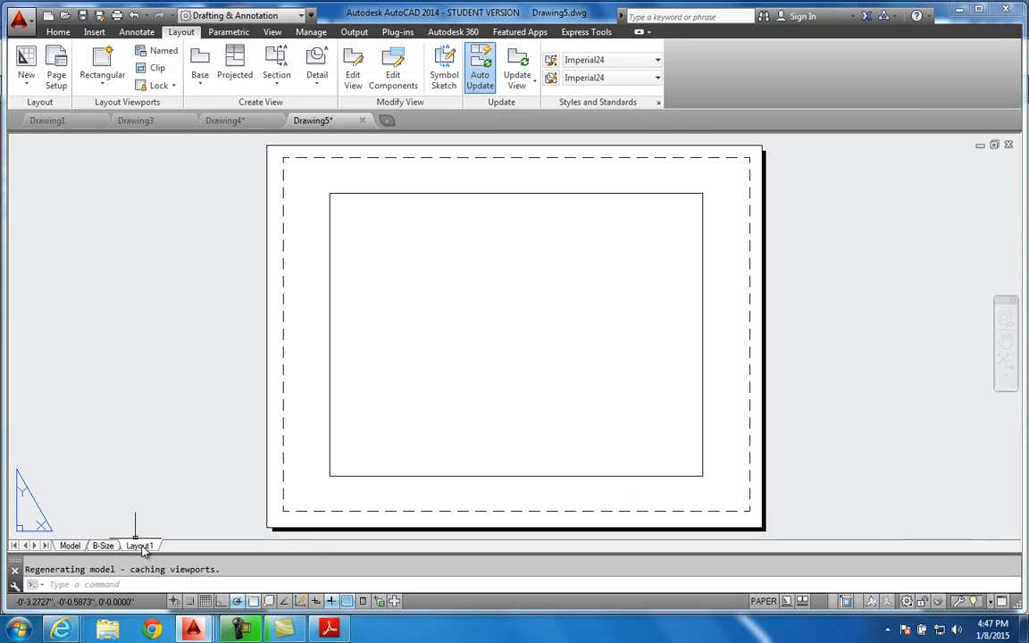
# Rename the new layout as A-SIZE.
pyautogui.rightClick(141, 548)
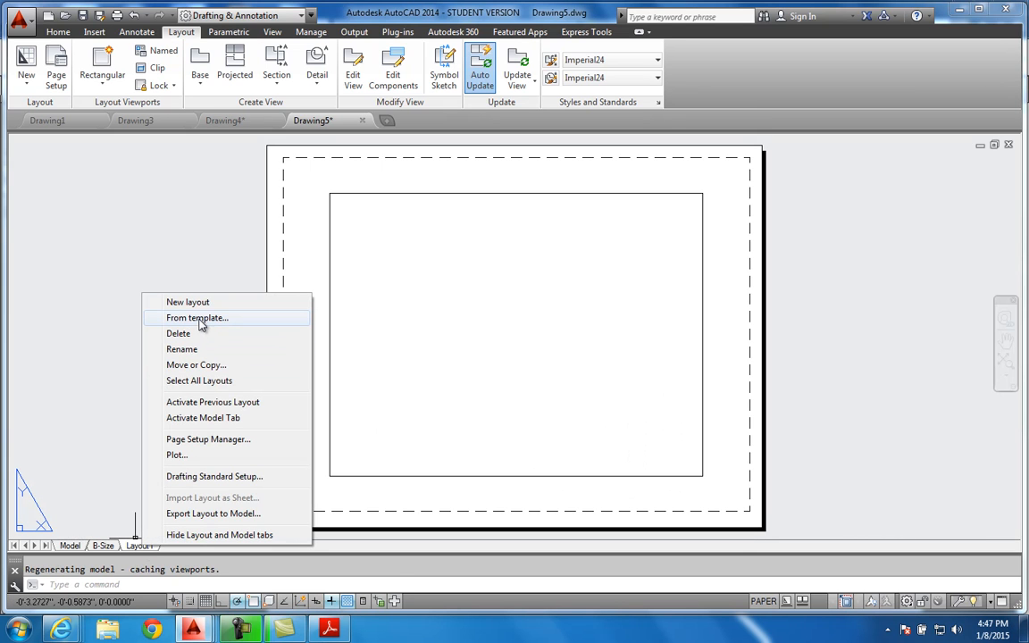
pyautogui.click(193, 351)
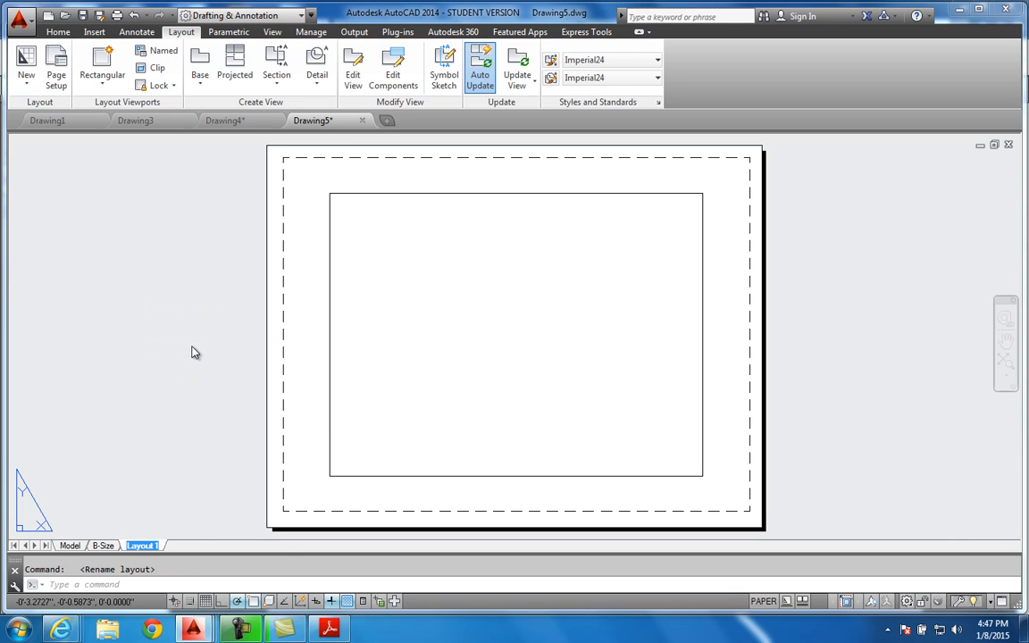
pyautogui.write('A-SIZE')
pyautogui.click(364, 416)
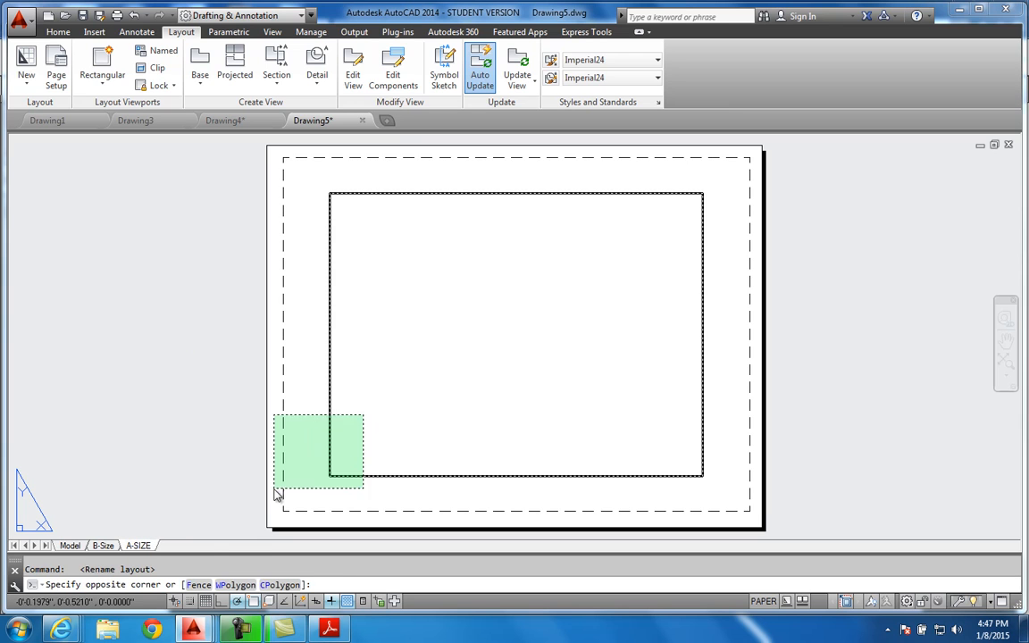
pyautogui.click(318, 443)
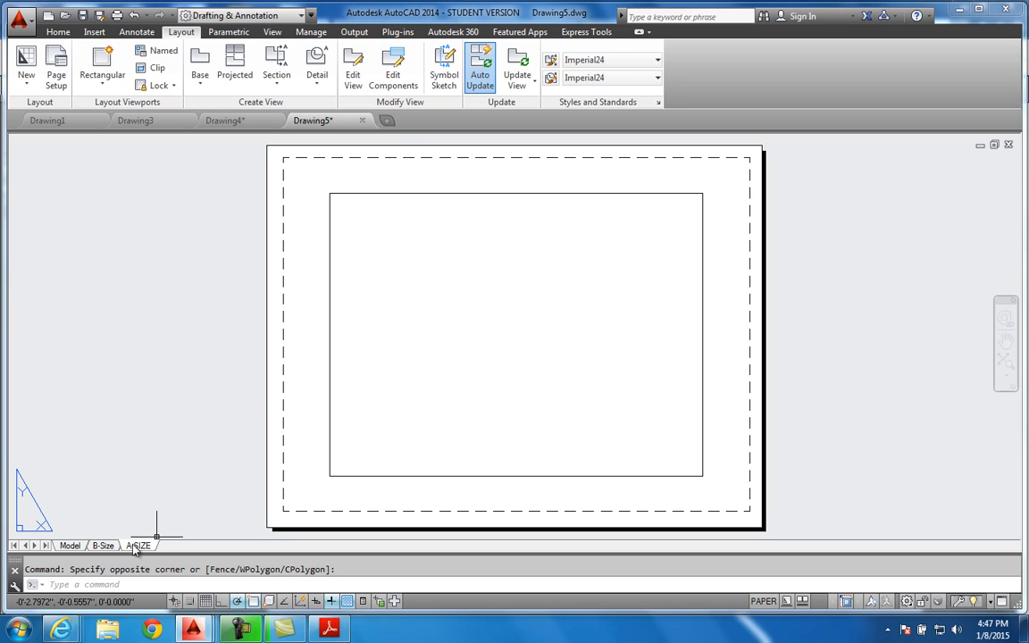
# Return to model space and make Property Line the current layer.
pyautogui.click(102, 546)
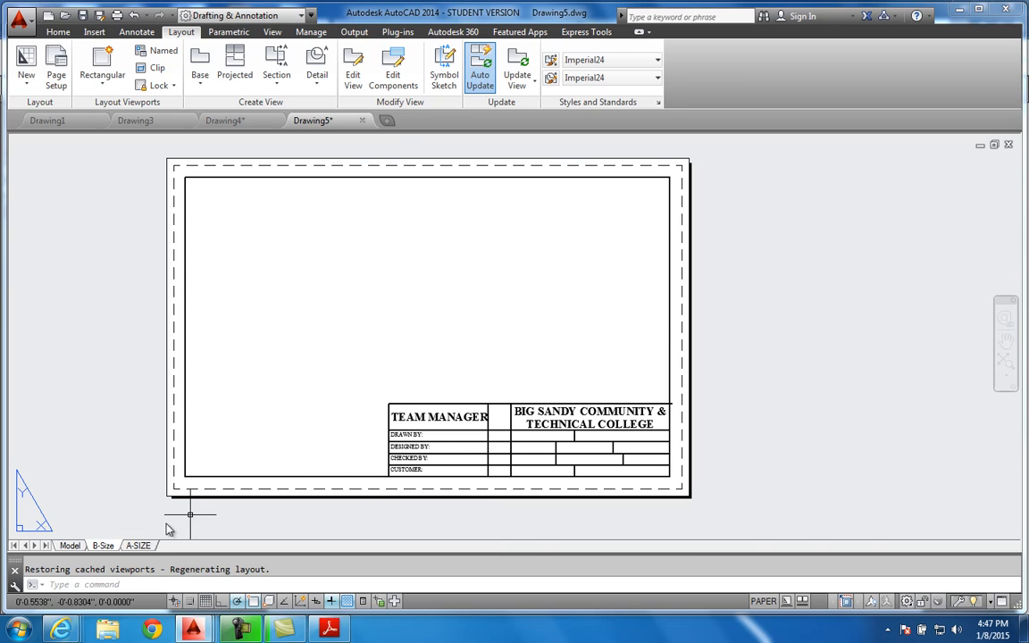
pyautogui.click(83, 546)
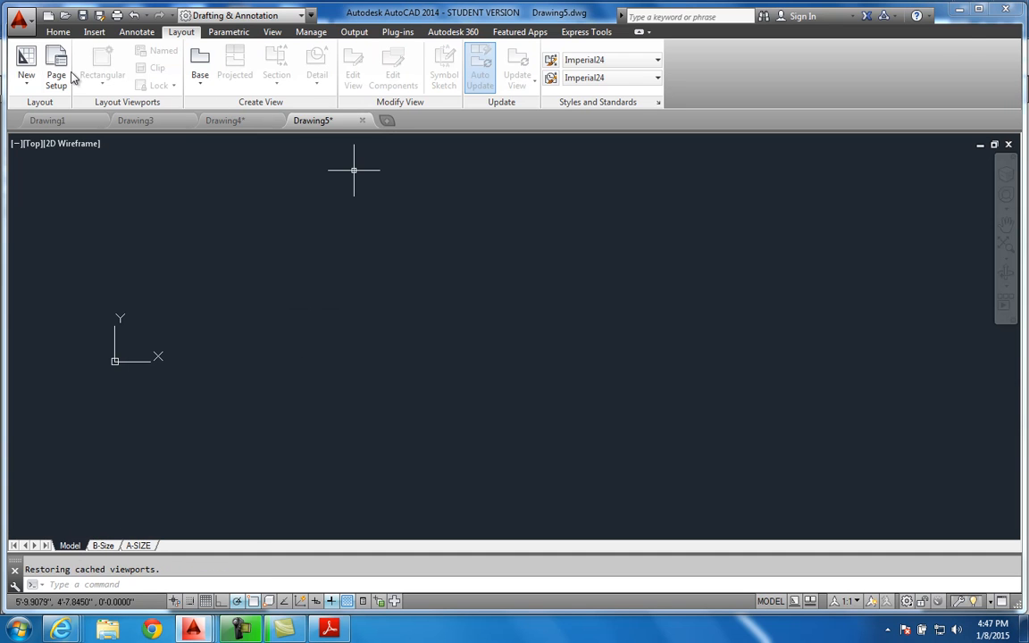
pyautogui.click(59, 32)
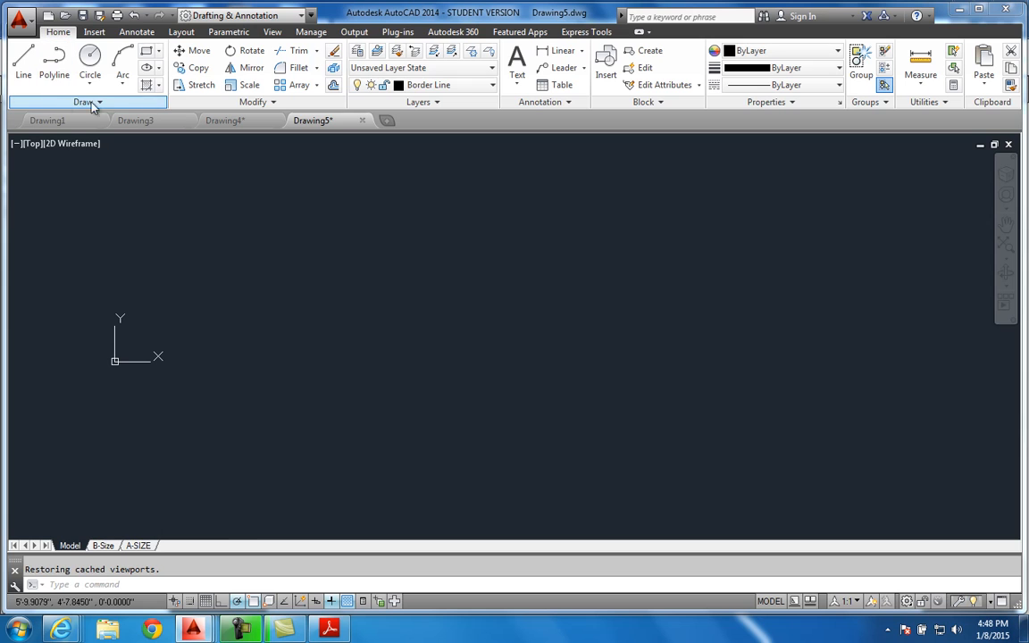
pyautogui.click(468, 87)
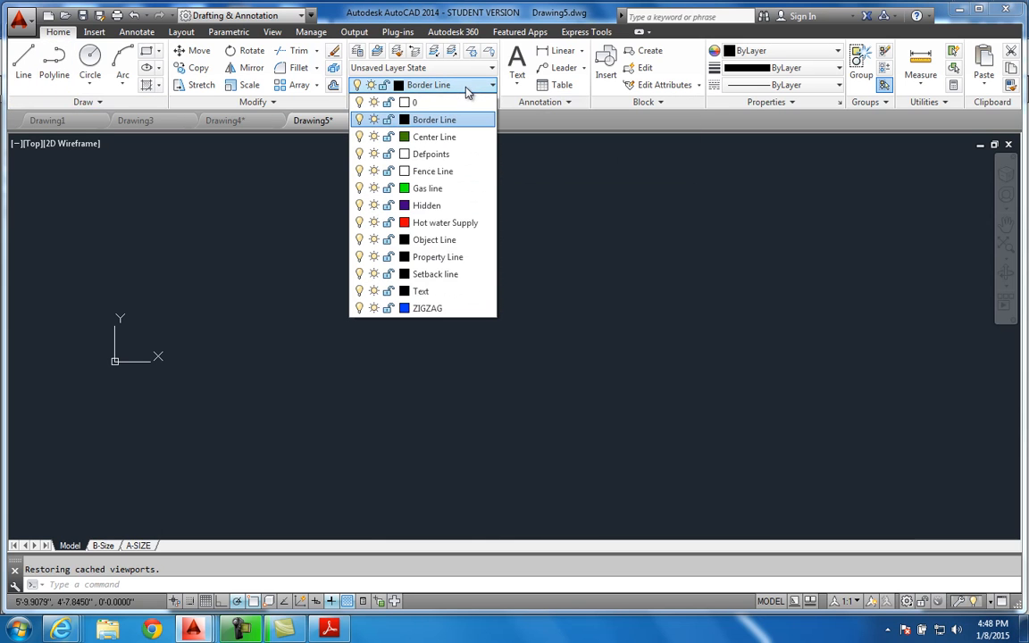
pyautogui.click(434, 258)
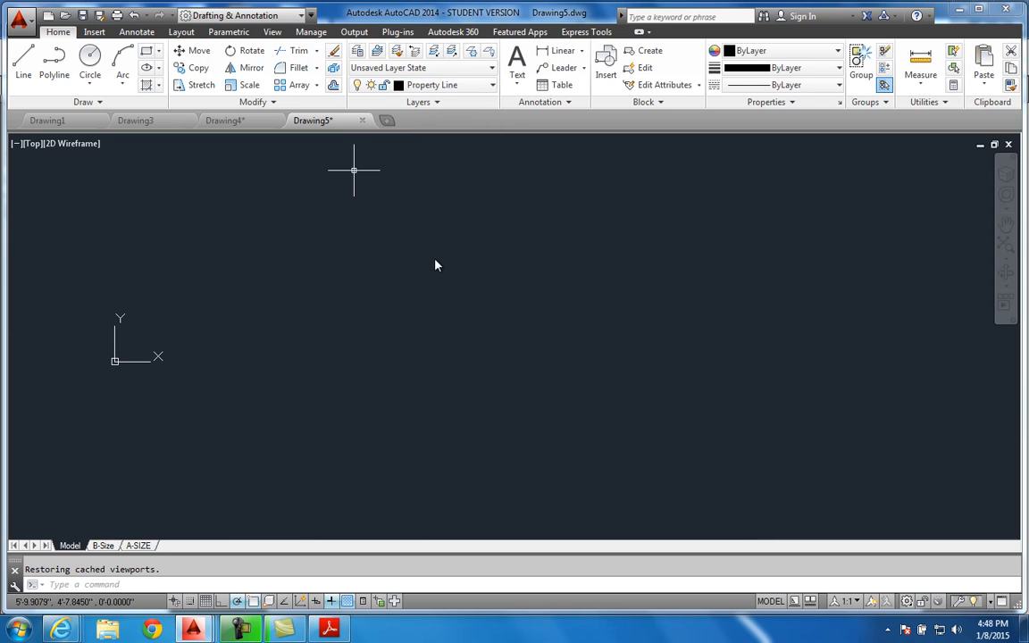
pyautogui.click(378, 52)
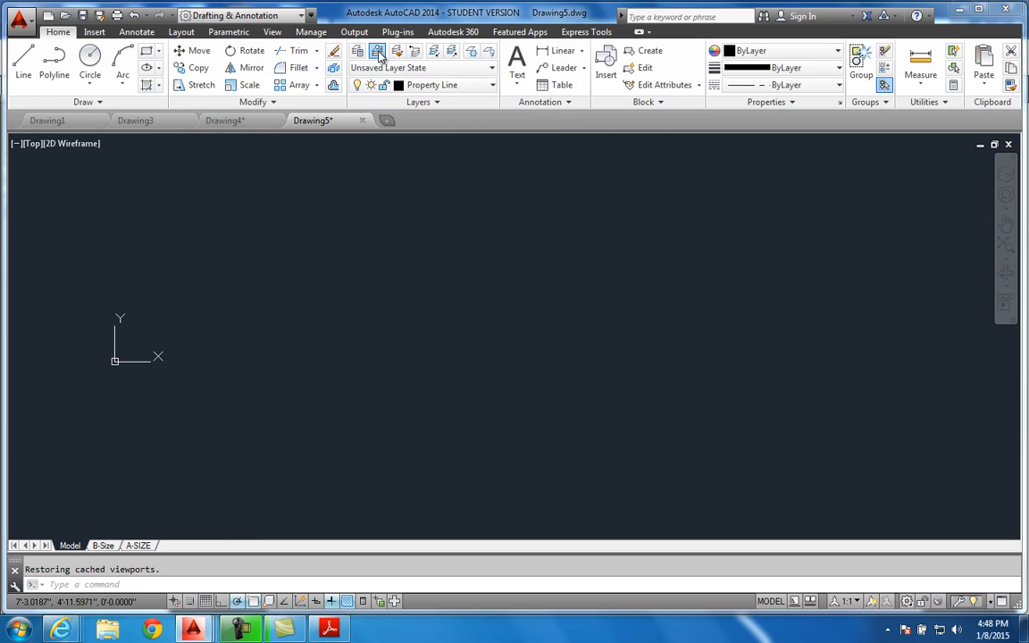
# Start a line at a free point in model space and draw its first segment 125' long at bearing N45D30'00"E.
pyautogui.click(18, 64)
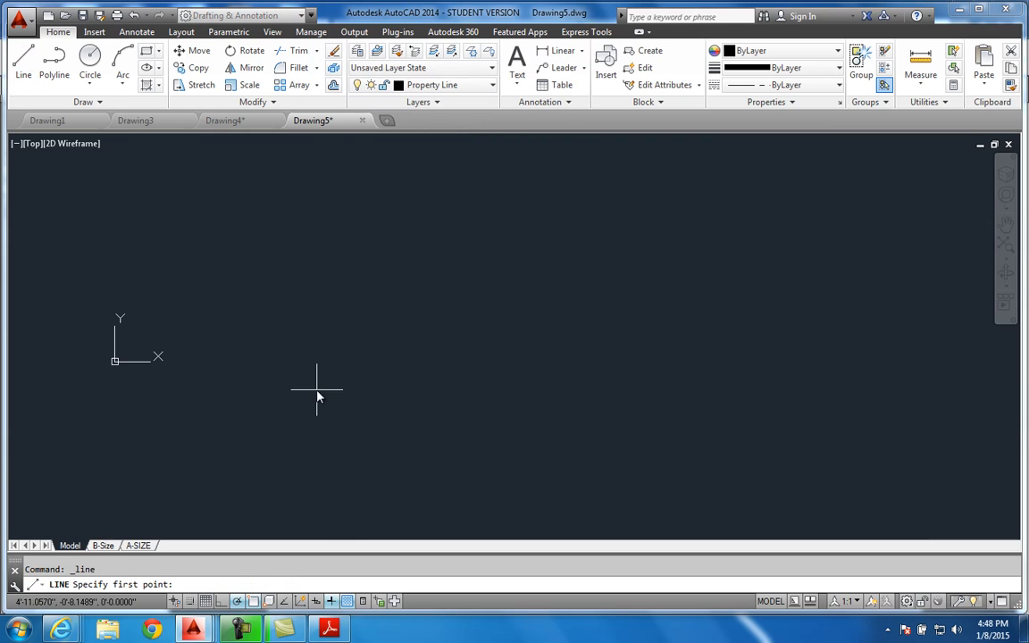
pyautogui.click(312, 431)
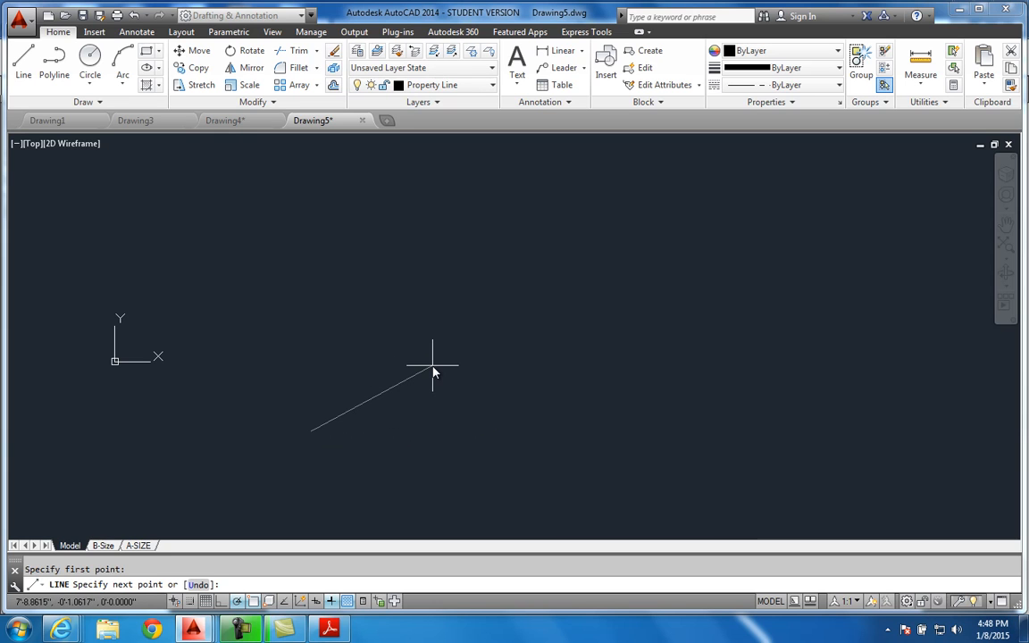
pyautogui.write('@')
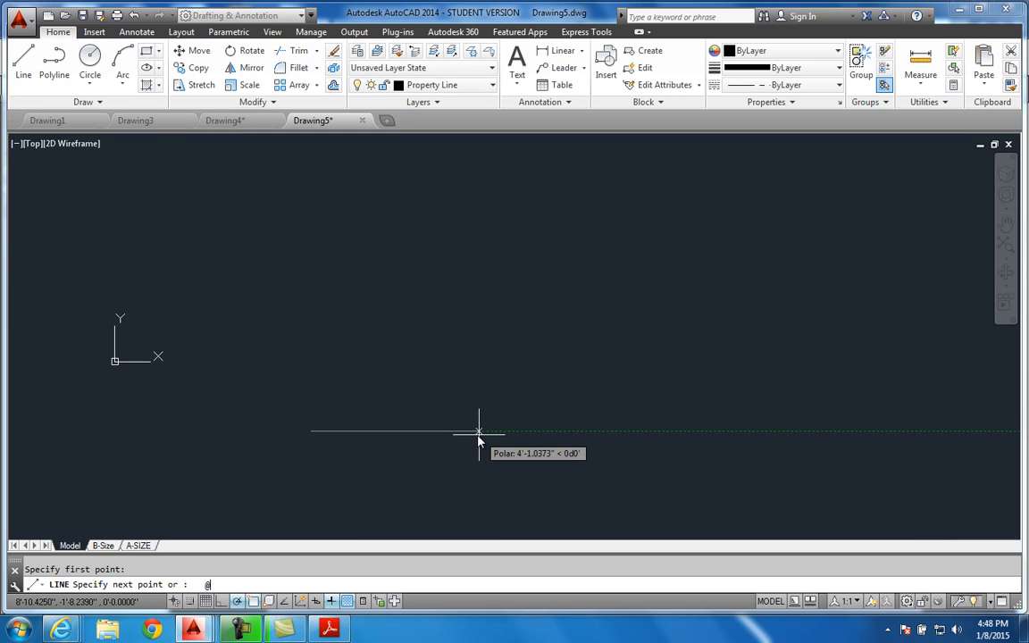
pyautogui.write("125'<")
pyautogui.write('N45D30\'00"E')
pyautogui.press('Return')
# Continue the property line with a second segment 125' long at bearing N89D30'00"E.
pyautogui.scroll(-2, 645, 355)
pyautogui.scroll(-3, 644, 346)
pyautogui.moveTo(614, 364); pyautogui.dragTo(438, 429, button='middle')
pyautogui.scroll(-3, 554, 370)
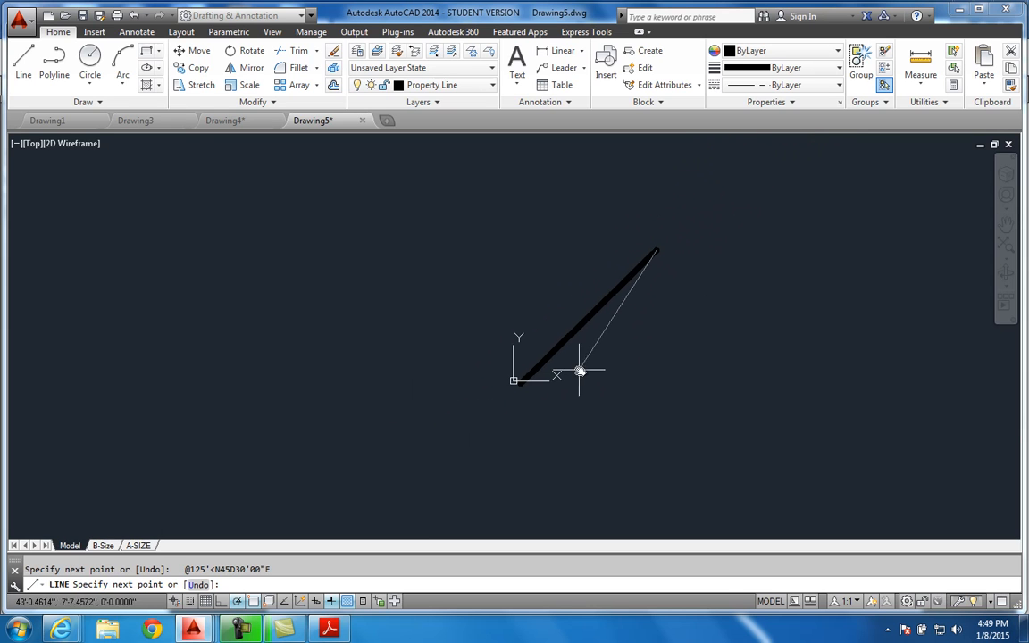
pyautogui.moveTo(629, 323); pyautogui.dragTo(556, 380, button='middle')
pyautogui.moveTo(609, 350); pyautogui.dragTo(537, 393, button='middle')
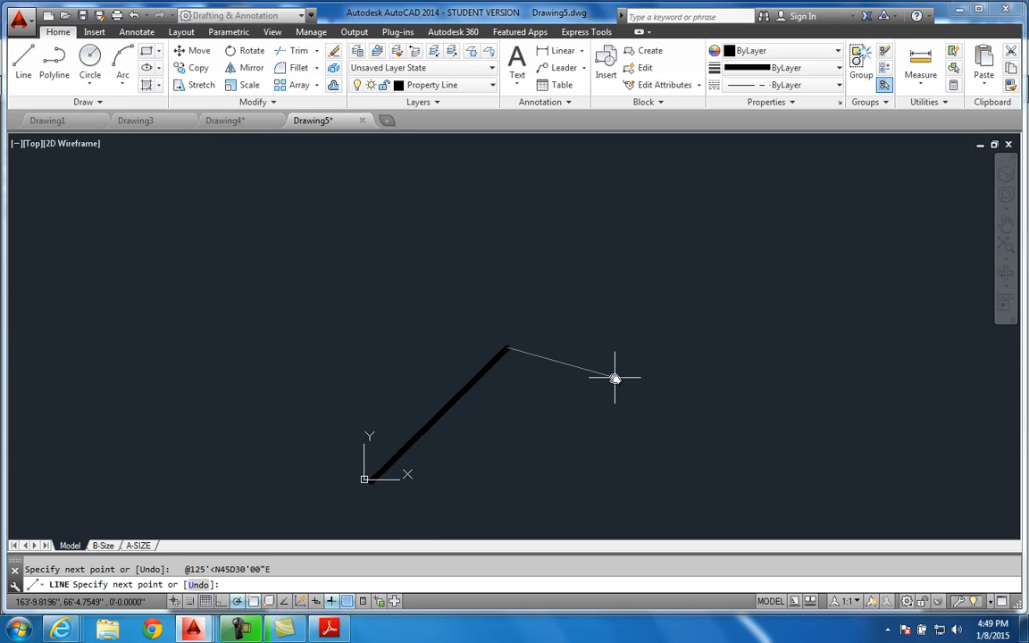
pyautogui.write('@')
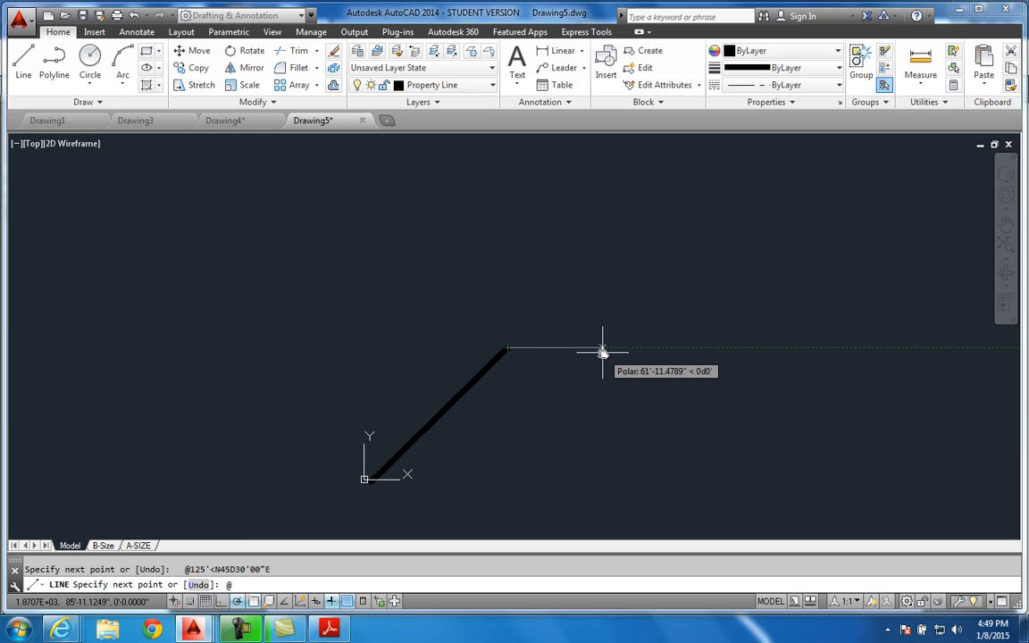
pyautogui.write("125'<")
pyautogui.write('89D')
pyautogui.press('Left')
pyautogui.press('Left')
pyautogui.write('N')
pyautogui.press('Right')
pyautogui.press('Right')
pyautogui.write('30\'00"E')
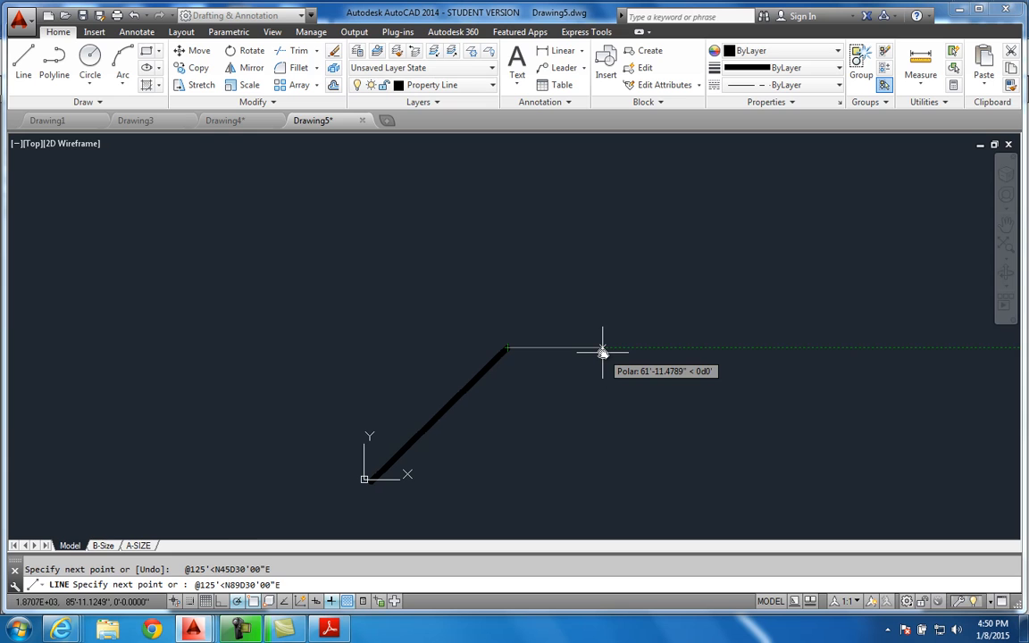
pyautogui.press('Return')
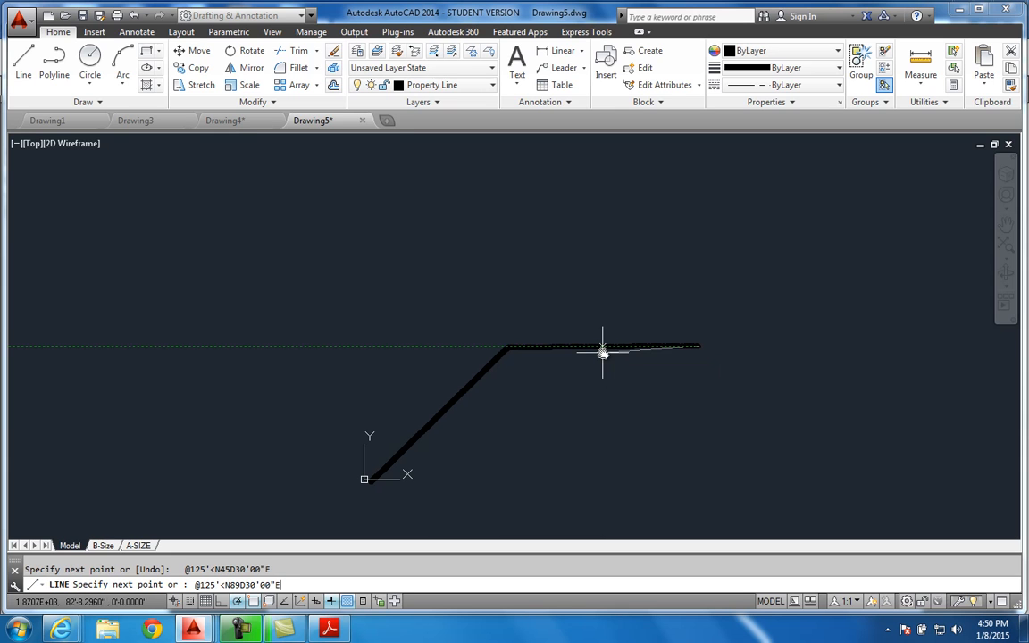
# Continue the property line with a third segment 189.5' long at bearing N25D40'00"E.
pyautogui.moveTo(732, 342); pyautogui.dragTo(703, 383, button='middle')
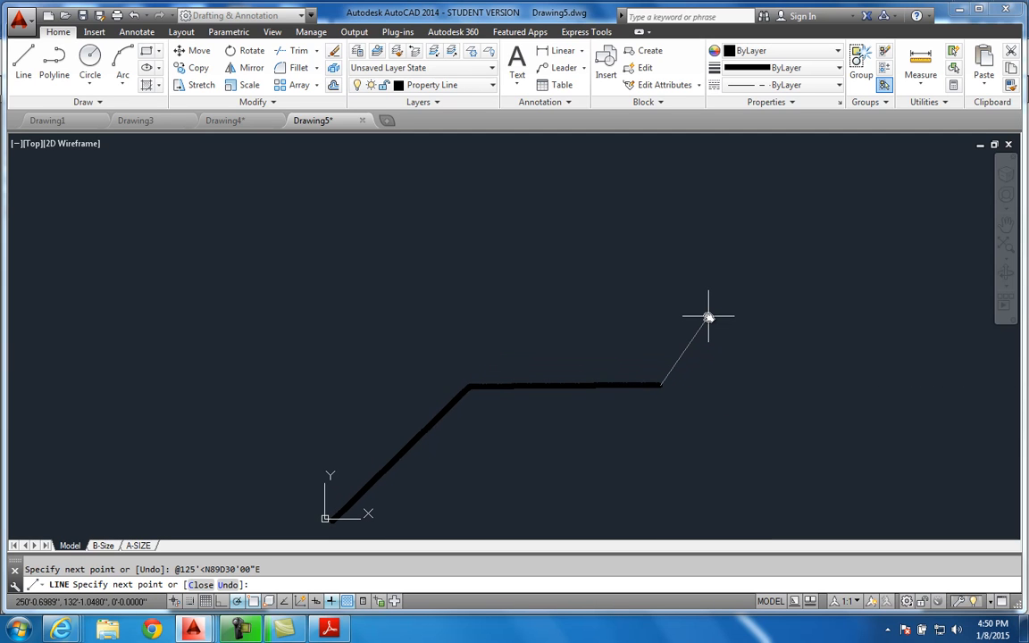
pyautogui.write('@189.5\'<N25D40\'00"E')
pyautogui.press('Return')
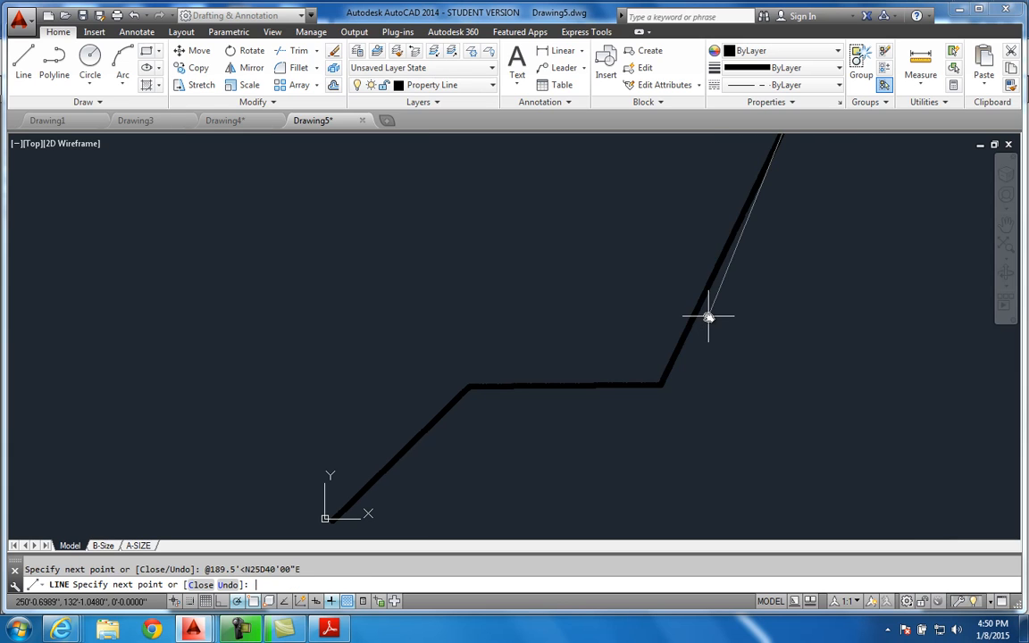
pyautogui.scroll(-4, 704, 310)
pyautogui.scroll(-2, 704, 311)
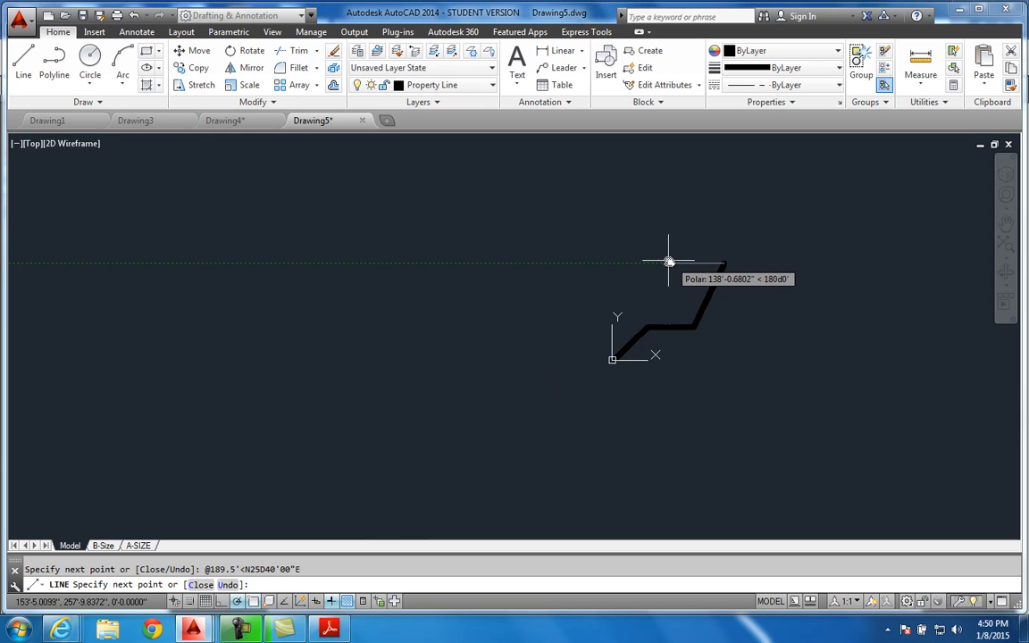
# Continue the property line with a fourth segment 201' long at bearing N81D30'00"W.
pyautogui.scroll(4, 659, 241)
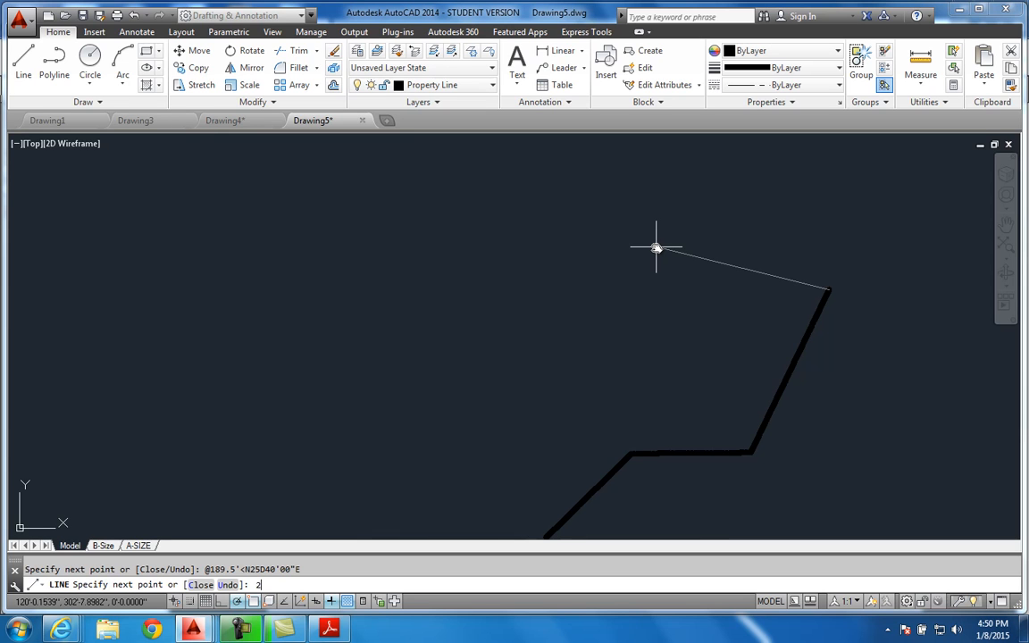
pyautogui.write('@201\'<N81D30\'00"W')
pyautogui.press('Return')
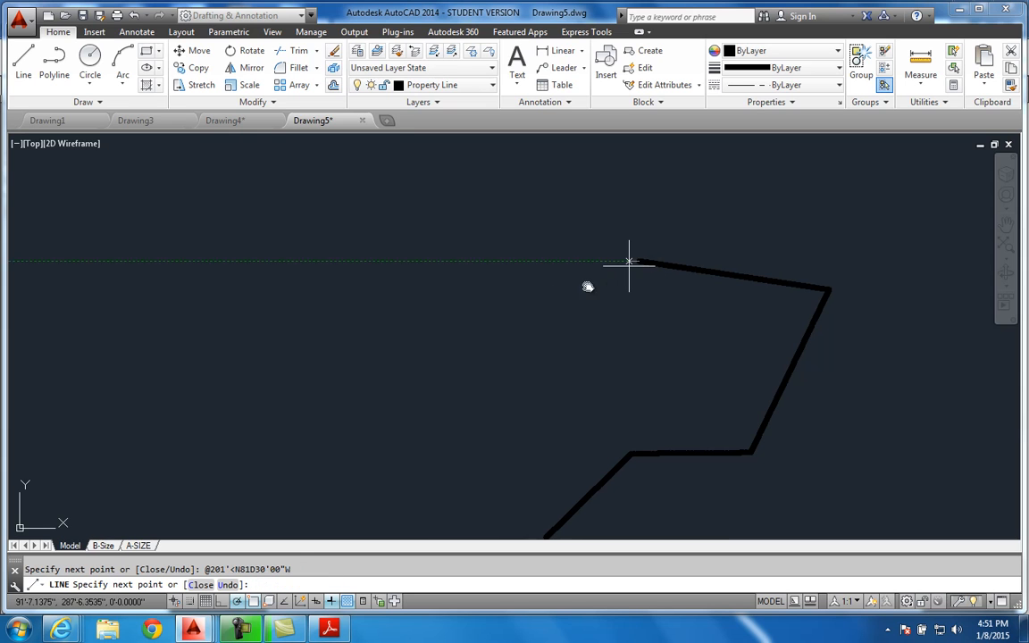
# Continue the property line with a fifth segment 250' long at bearing S49D50'00"W.
pyautogui.scroll(-2, 487, 313)
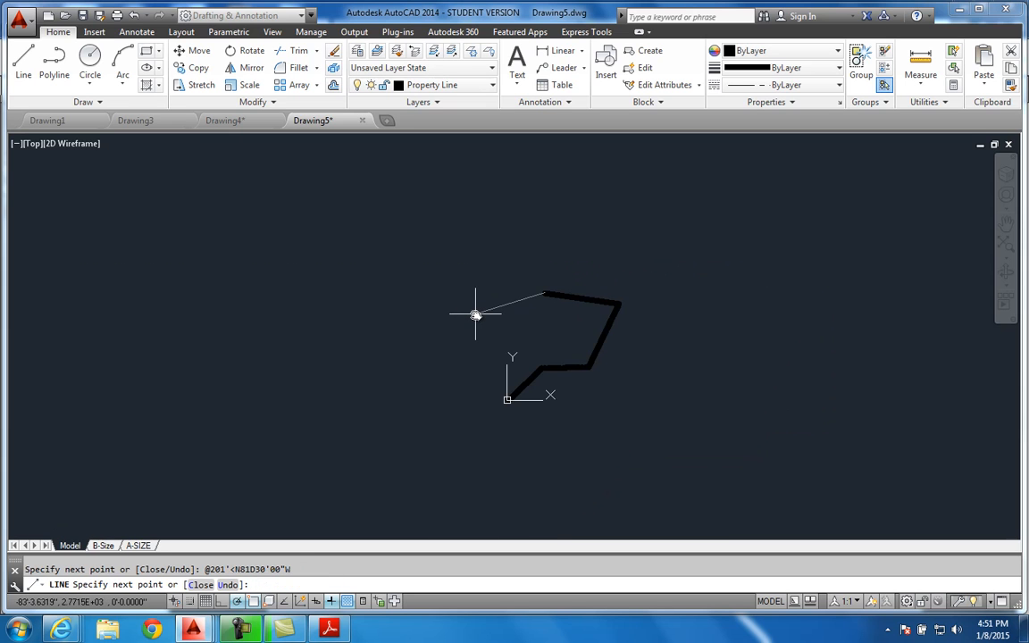
pyautogui.write('25')
pyautogui.press('BackSpace')
pyautogui.press('BackSpace')
pyautogui.press('BackSpace')
pyautogui.press('BackSpace')
pyautogui.write('00"W')
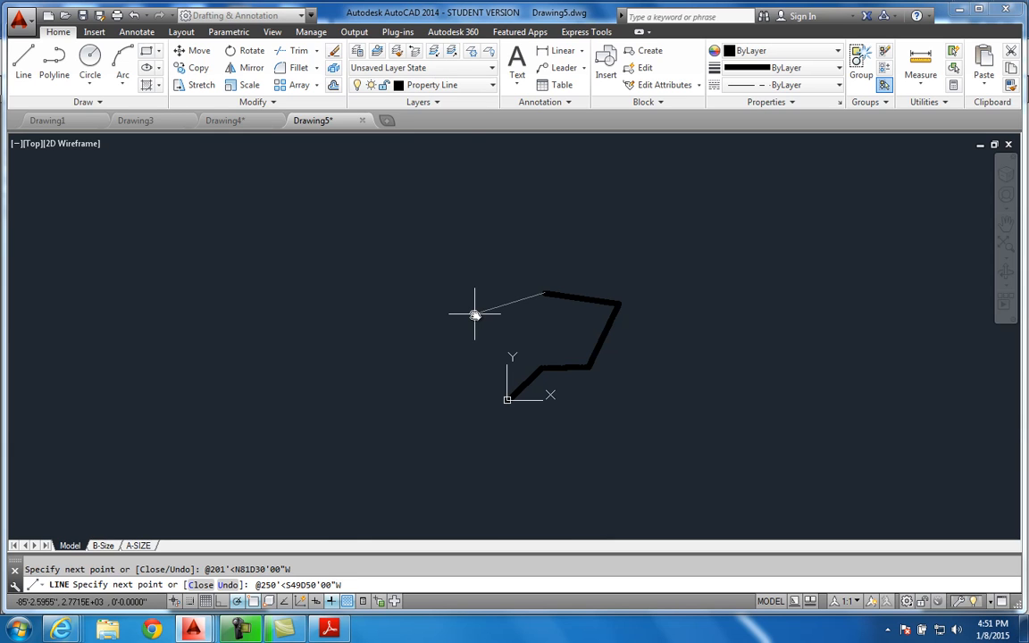
pyautogui.press('Return')
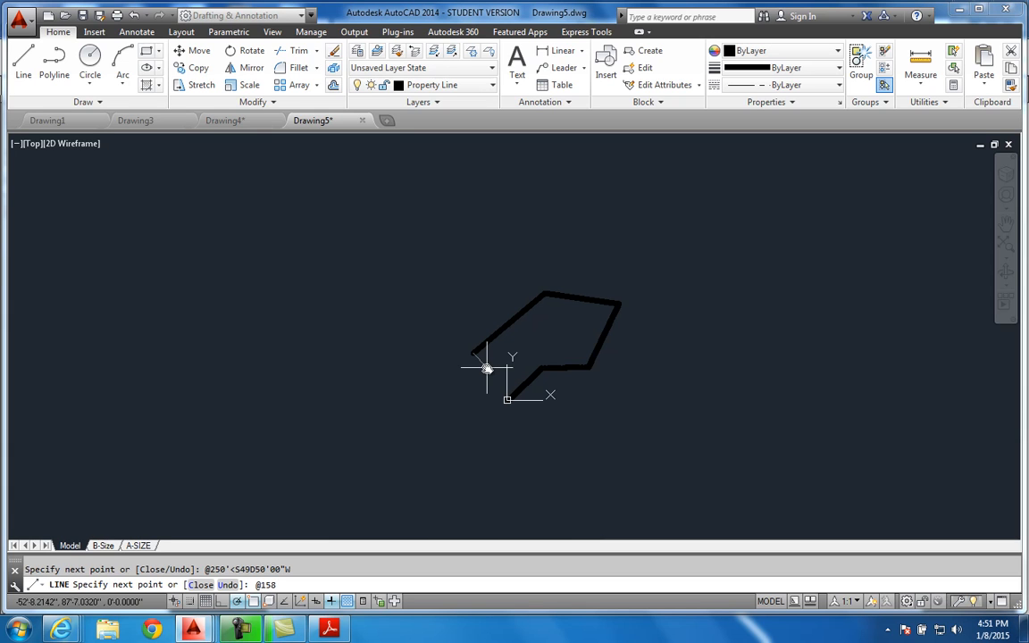
# Draw the last property line segment 158.9' long at bearing S36D18'49"E back to the start corner and end the line.
pyautogui.write("9'<")
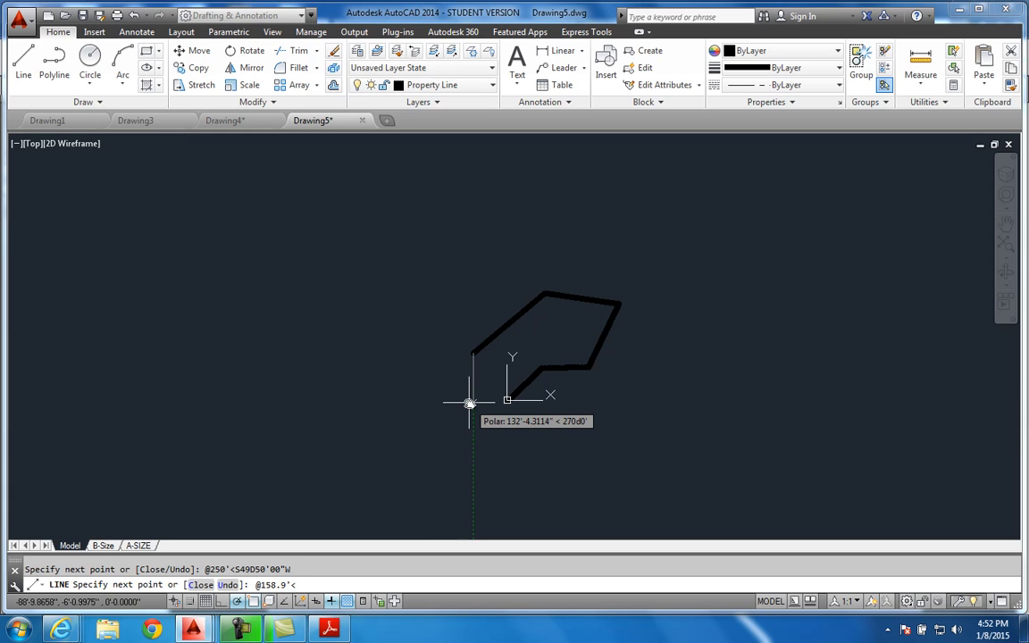
pyautogui.write('S36D18\'49"E')
pyautogui.press('Return')
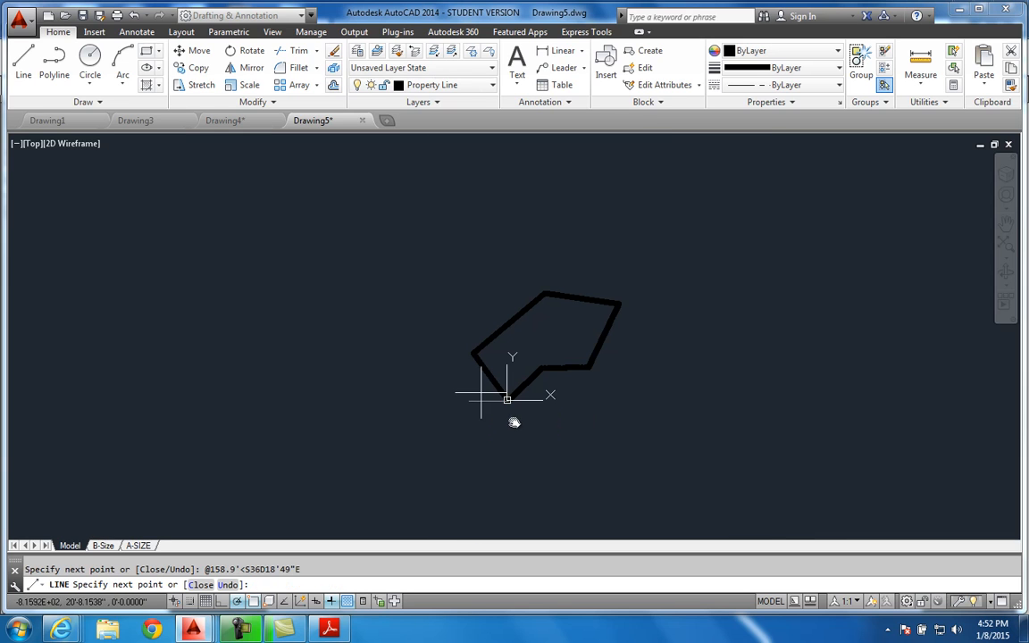
pyautogui.press('Return')
# Examine the property boundary in model space, including the corner where the last segment meets the first.
pyautogui.scroll(5, 536, 367)
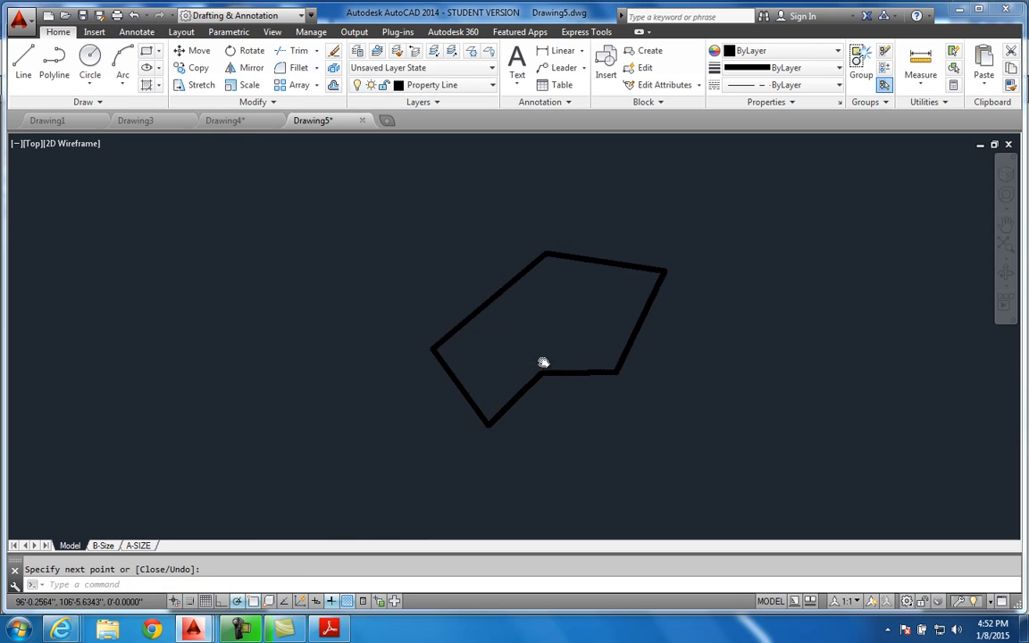
pyautogui.moveTo(572, 406); pyautogui.dragTo(513, 442, button='middle')
pyautogui.press('Escape')
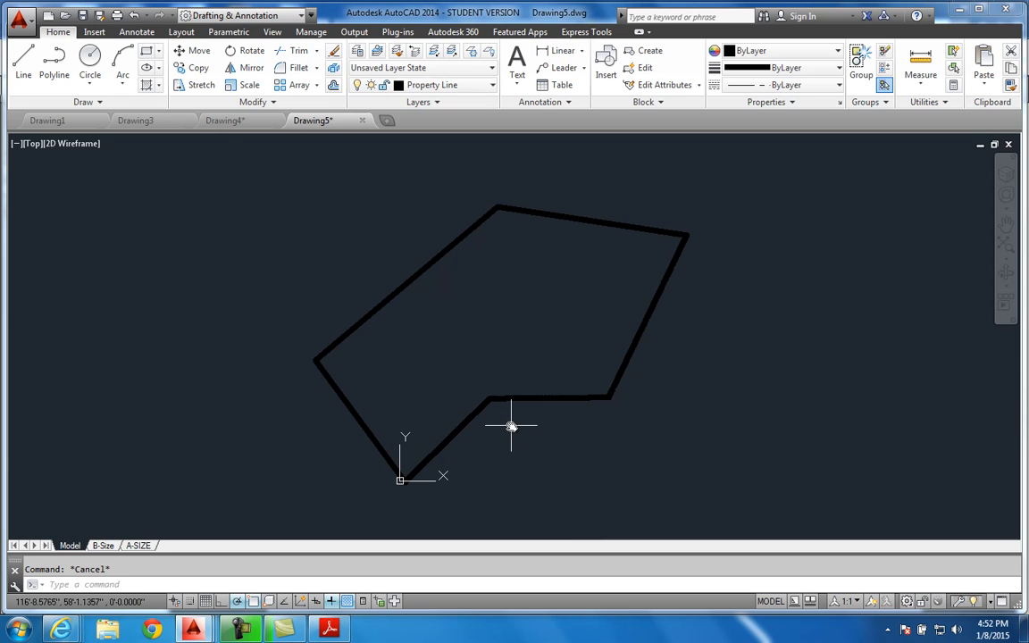
pyautogui.scroll(2, 510, 418)
pyautogui.moveTo(510, 416); pyautogui.dragTo(474, 423, button='middle')
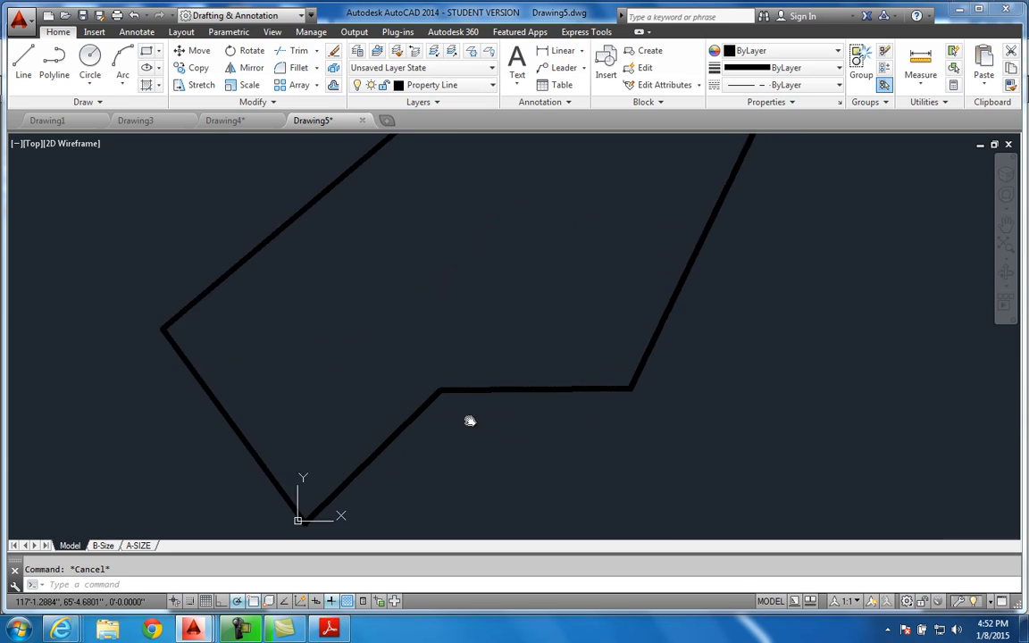
pyautogui.scroll(-2, 447, 412)
pyautogui.moveTo(466, 381); pyautogui.dragTo(447, 375, button='middle')
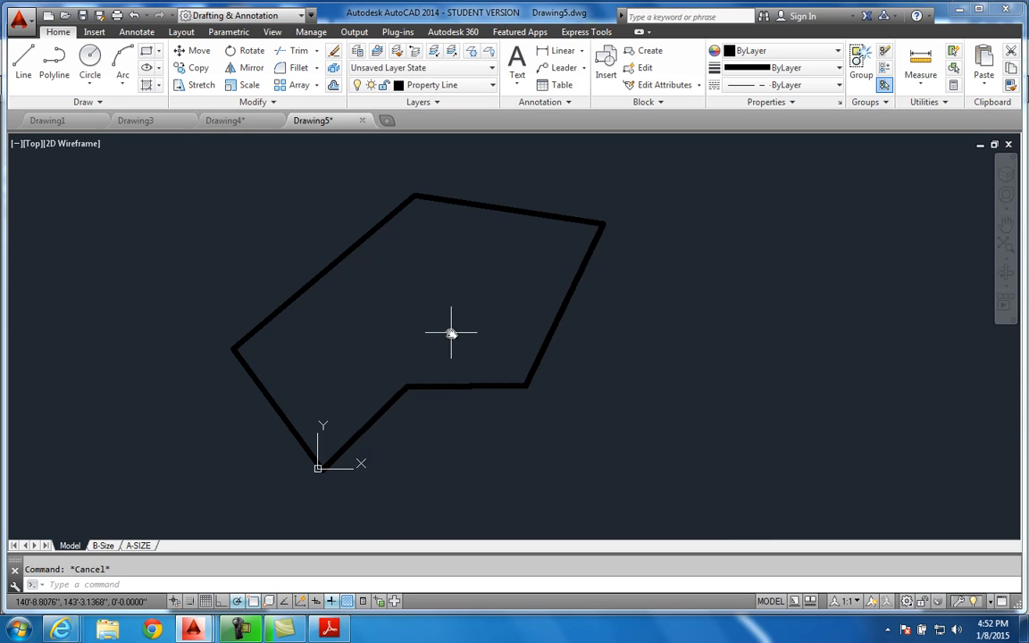
pyautogui.moveTo(430, 427); pyautogui.dragTo(424, 411, button='middle')
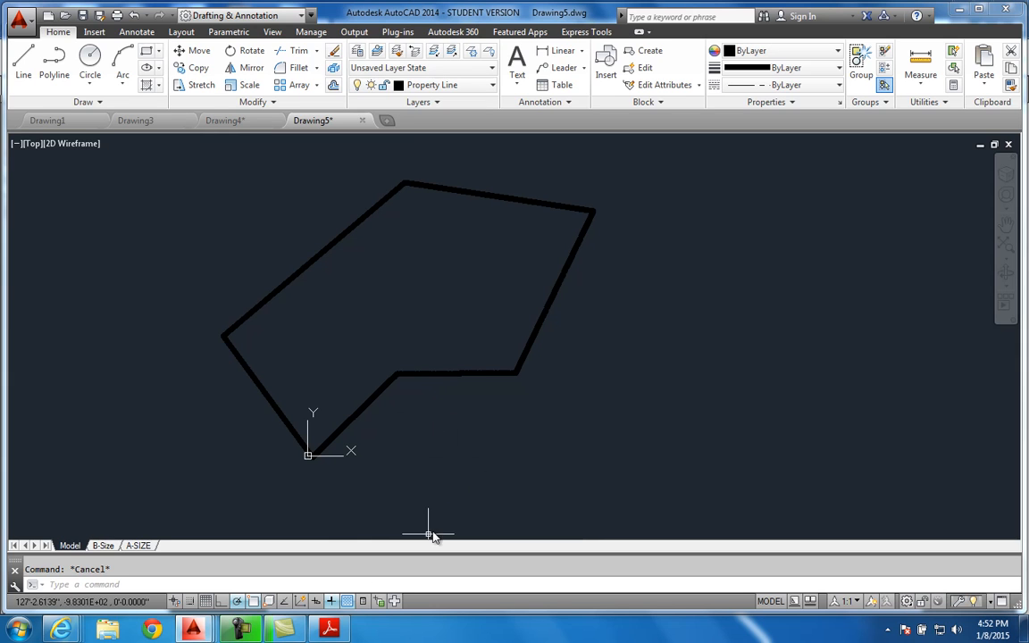
# Compare how the property boundary appears on the B-Size and A-SIZE layouts, ending on B-Size.
pyautogui.click(103, 546)
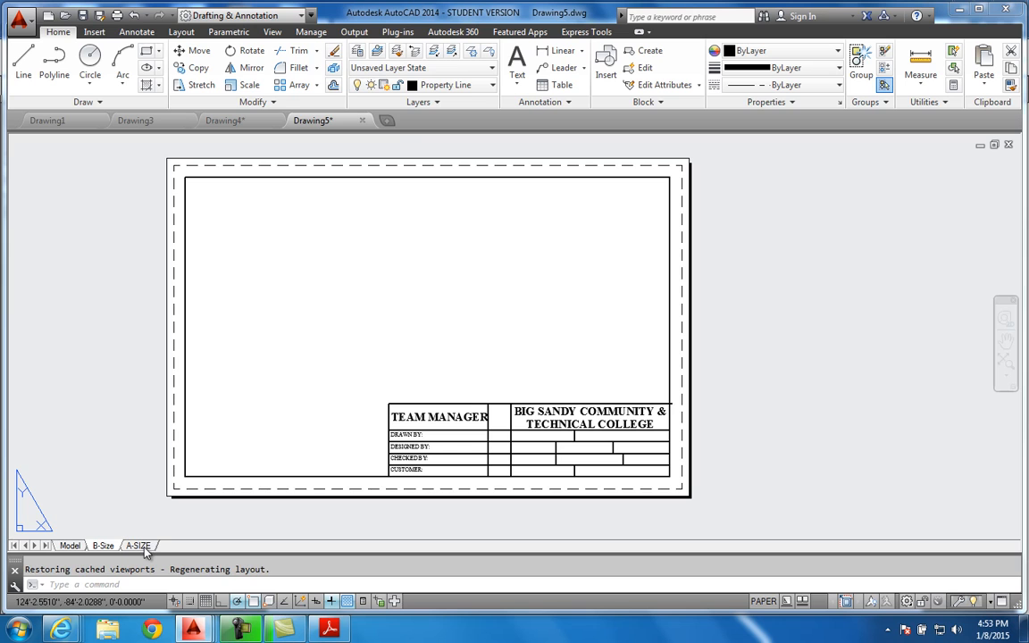
pyautogui.click(142, 547)
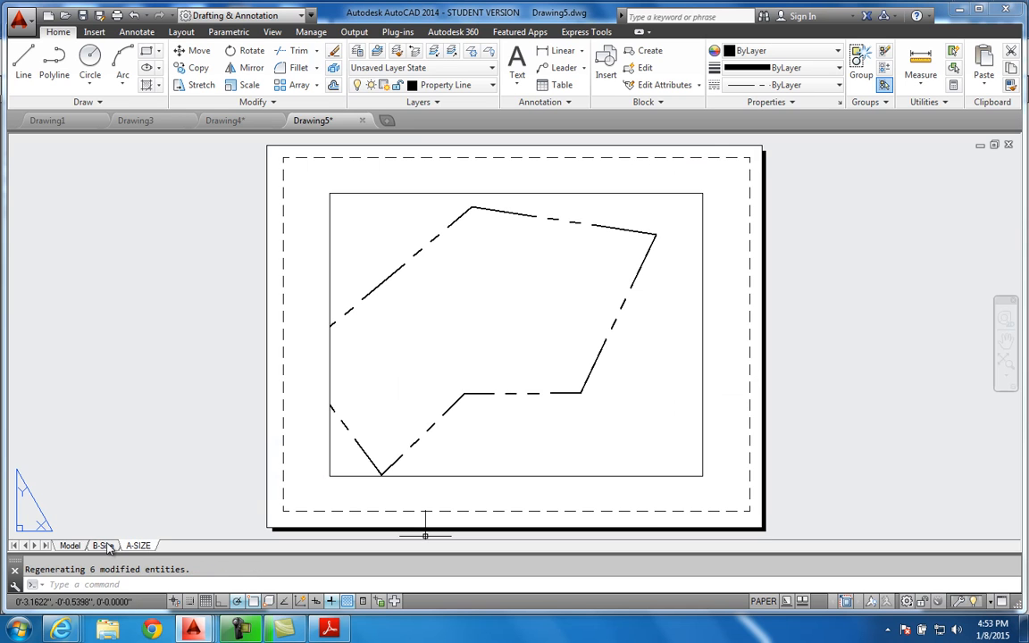
pyautogui.click(103, 546)
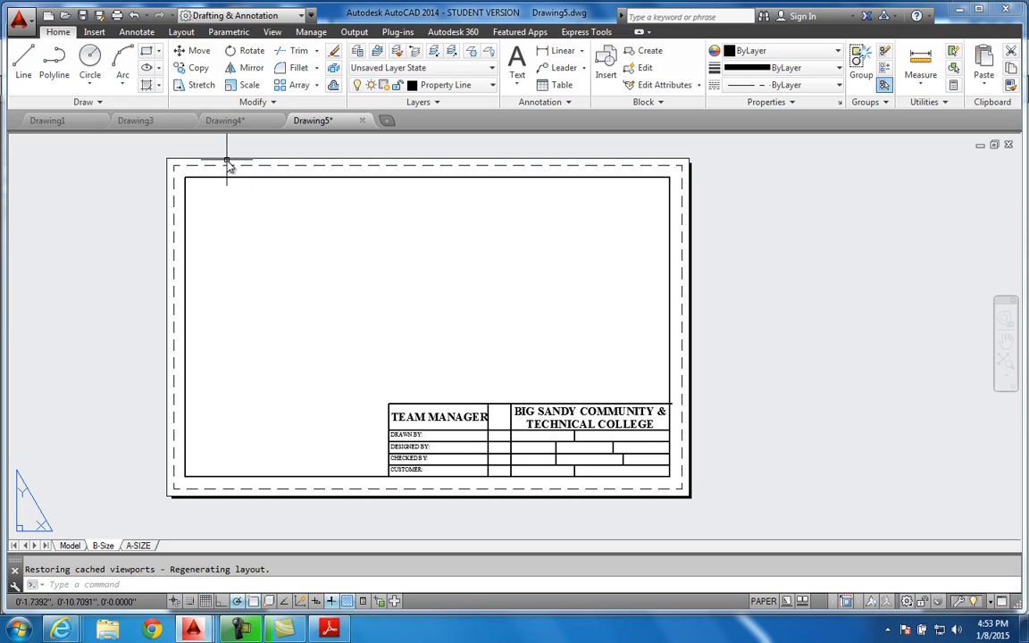
# Create a polygonal viewport on the B-Size layout that follows the inner border and steps around the title block.
pyautogui.click(181, 32)
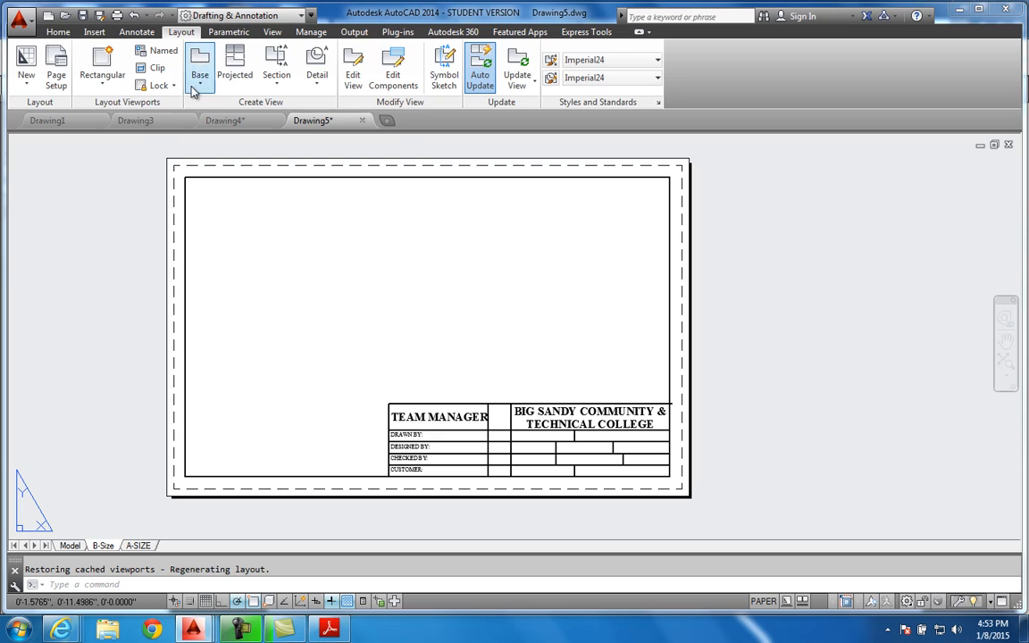
pyautogui.click(108, 92)
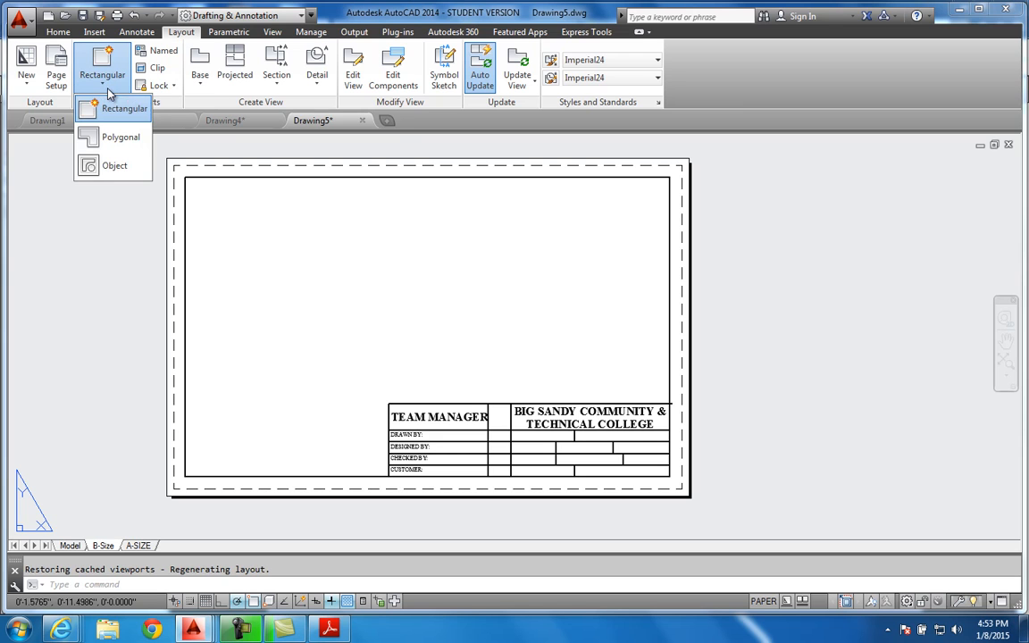
pyautogui.click(122, 137)
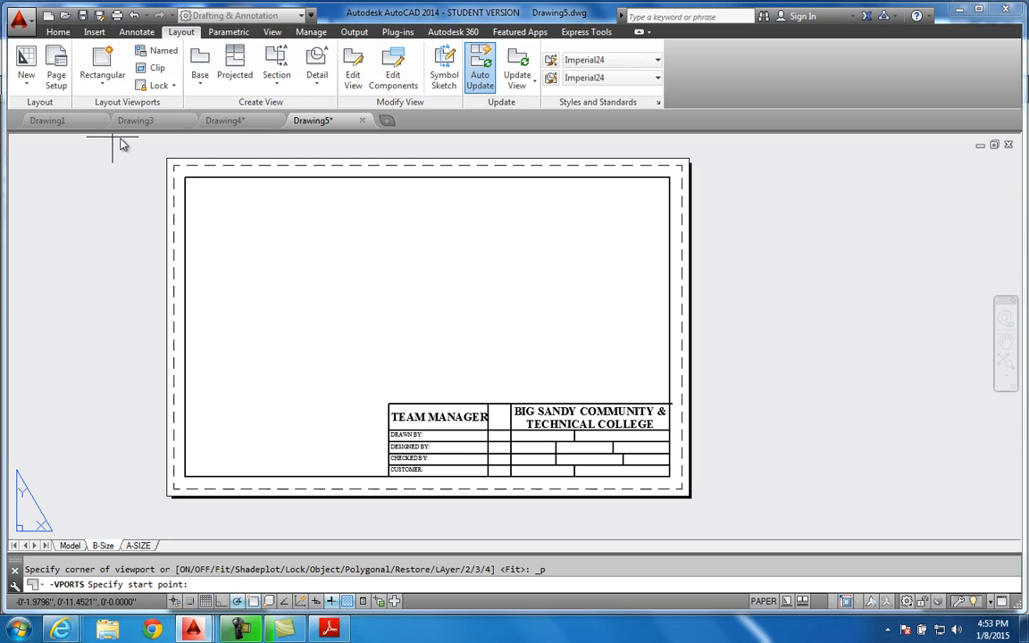
pyautogui.click(184, 178)
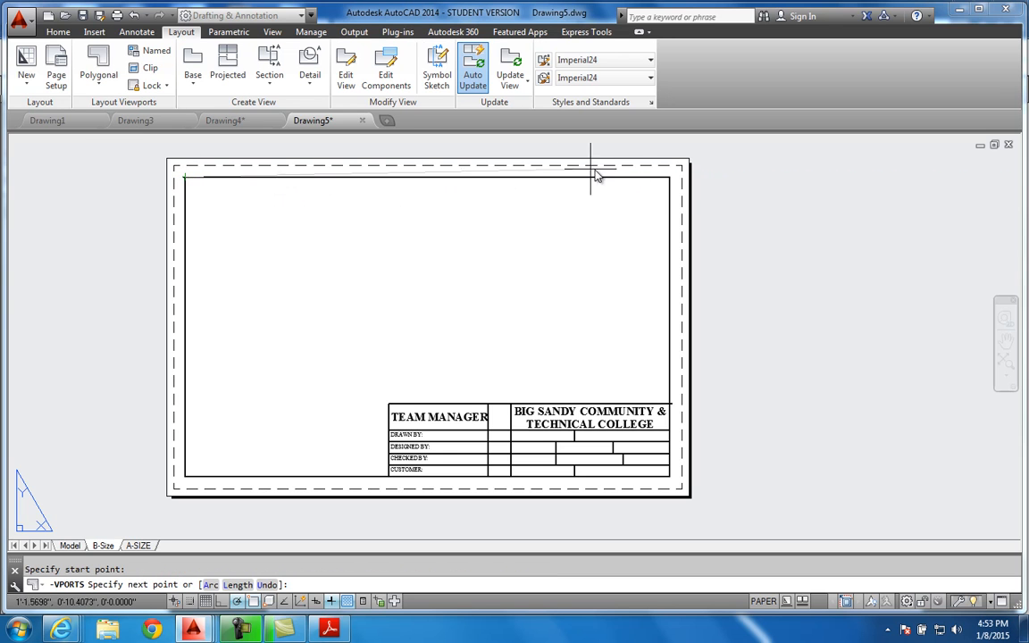
pyautogui.click(670, 177)
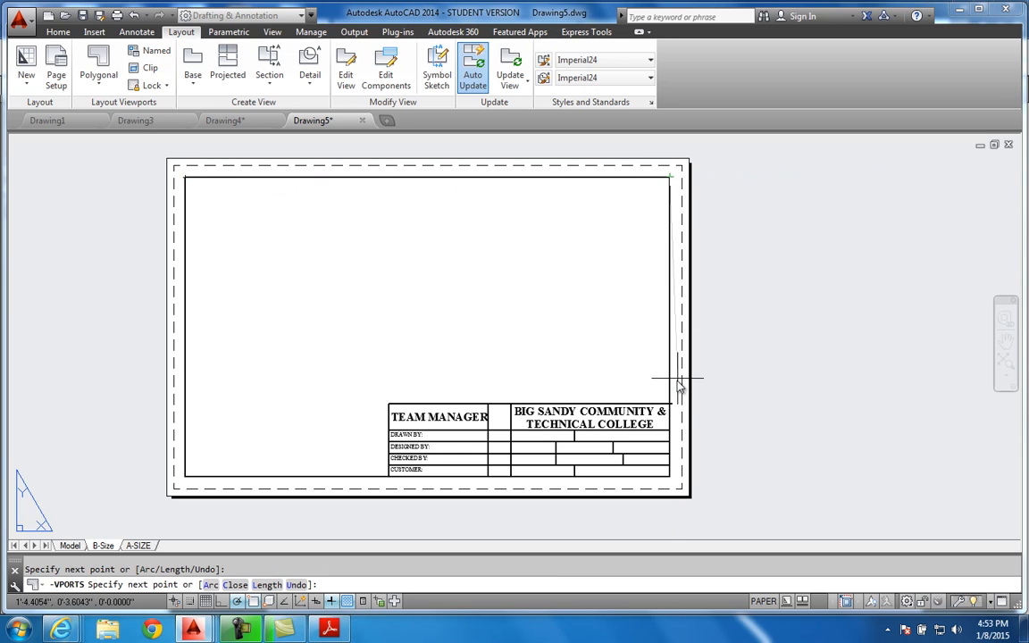
pyautogui.click(670, 404)
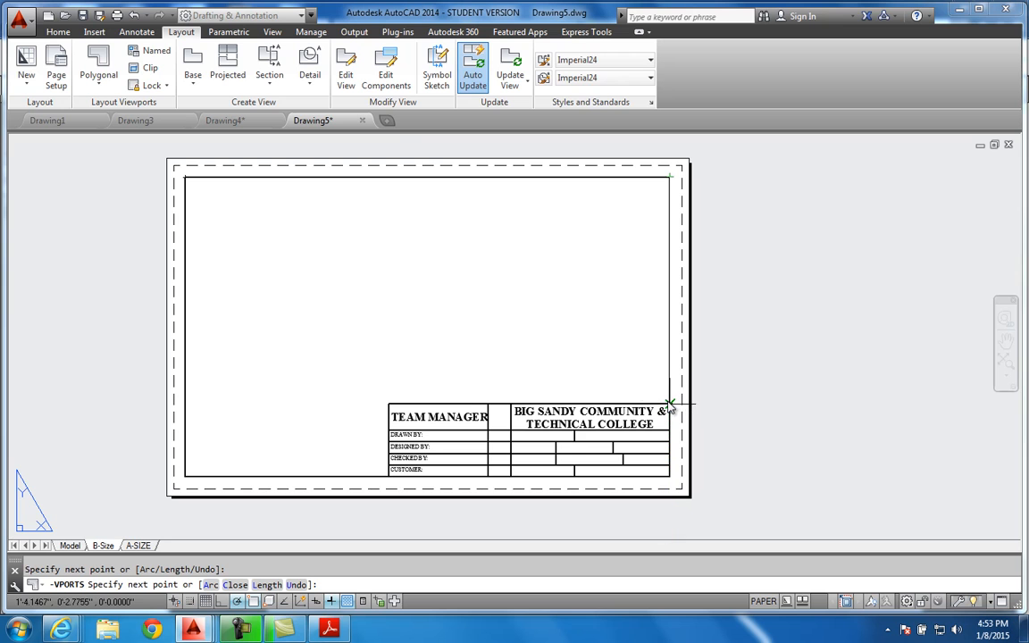
pyautogui.click(388, 405)
pyautogui.click(388, 476)
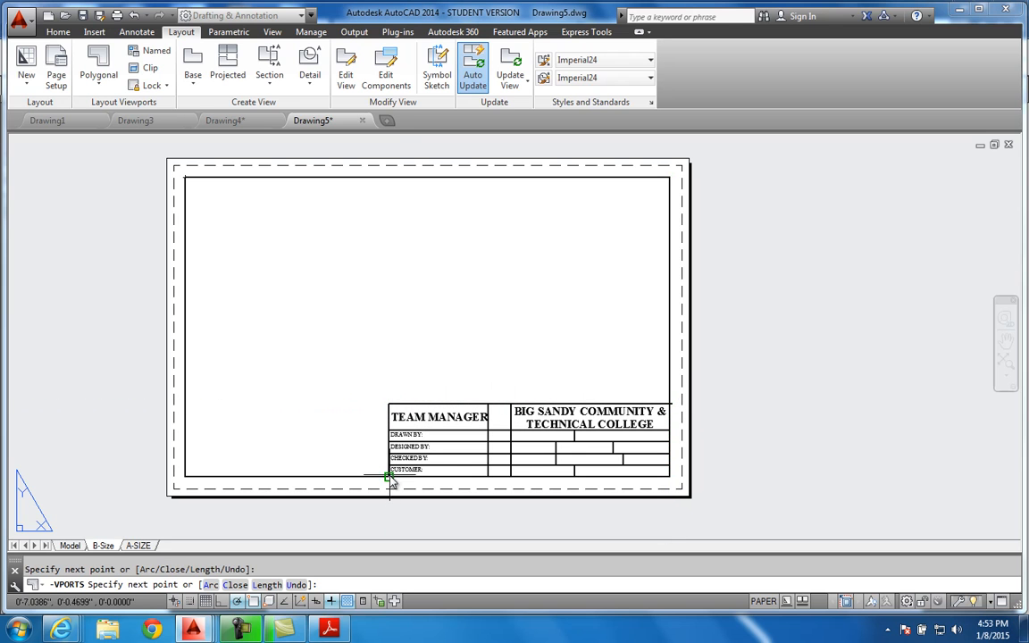
pyautogui.click(185, 477)
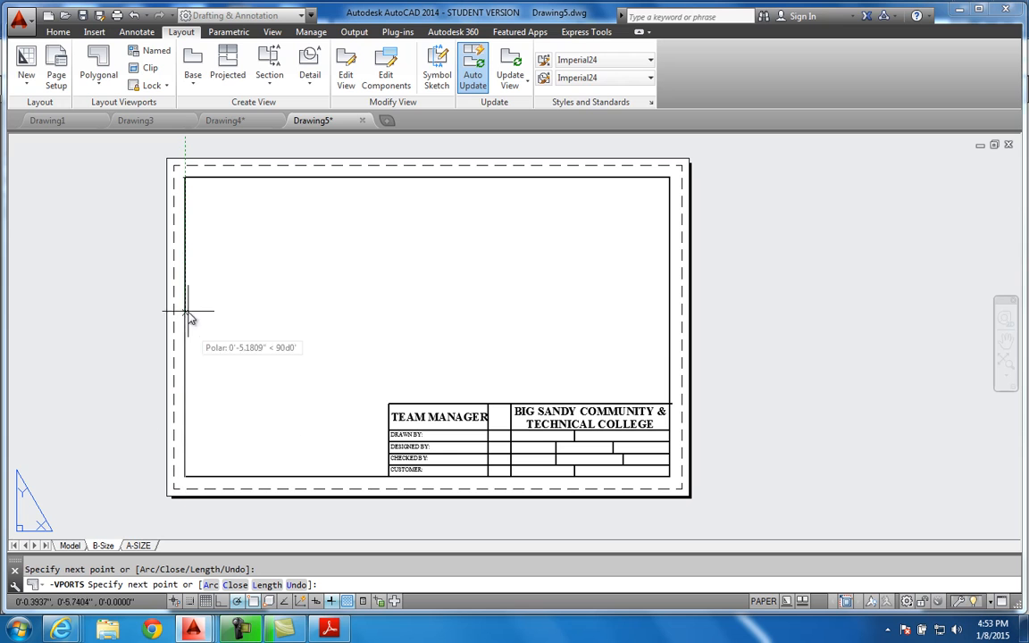
pyautogui.click(185, 177)
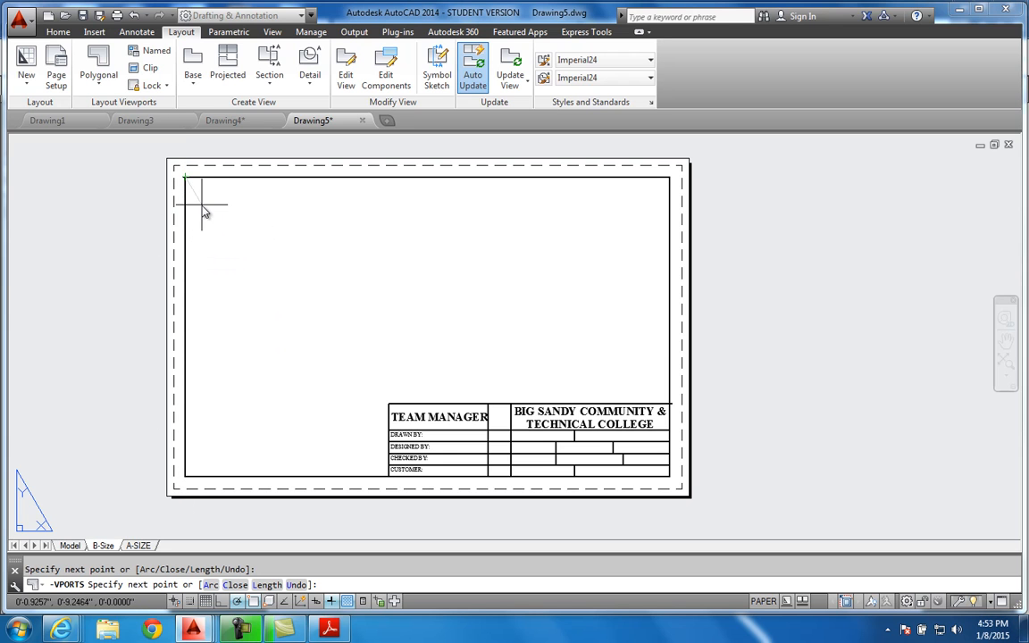
pyautogui.rightClick(230, 246)
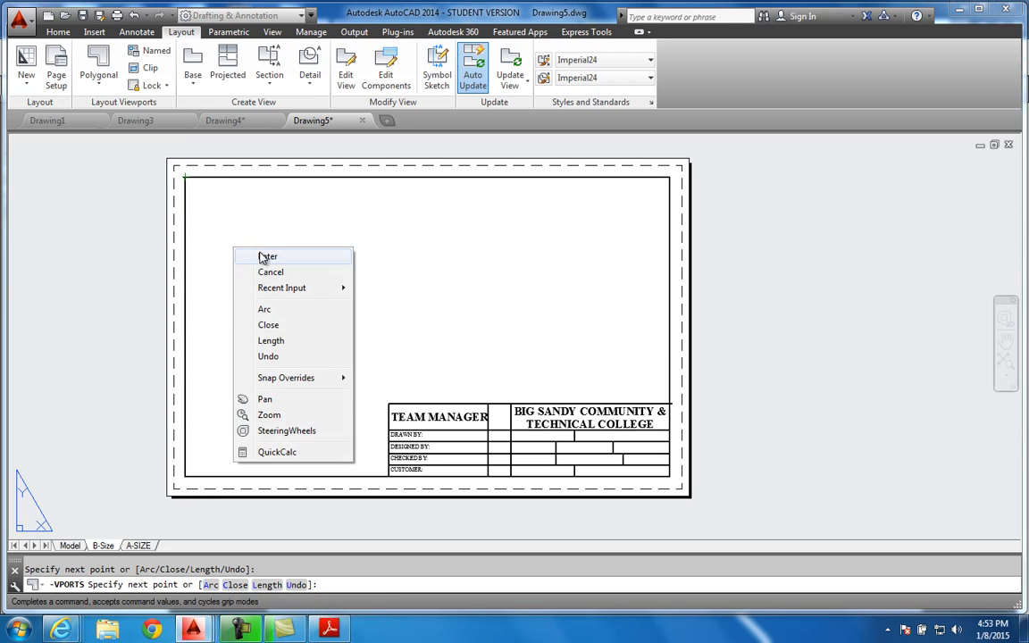
pyautogui.click(264, 257)
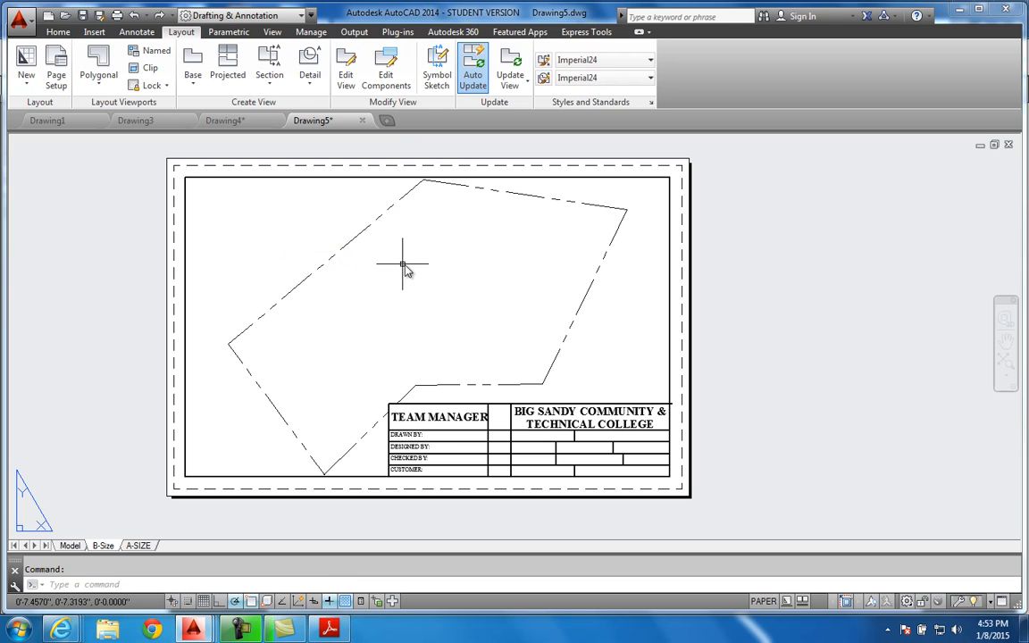
pyautogui.scroll(-1, 391, 250)
pyautogui.scroll(1, 384, 234)
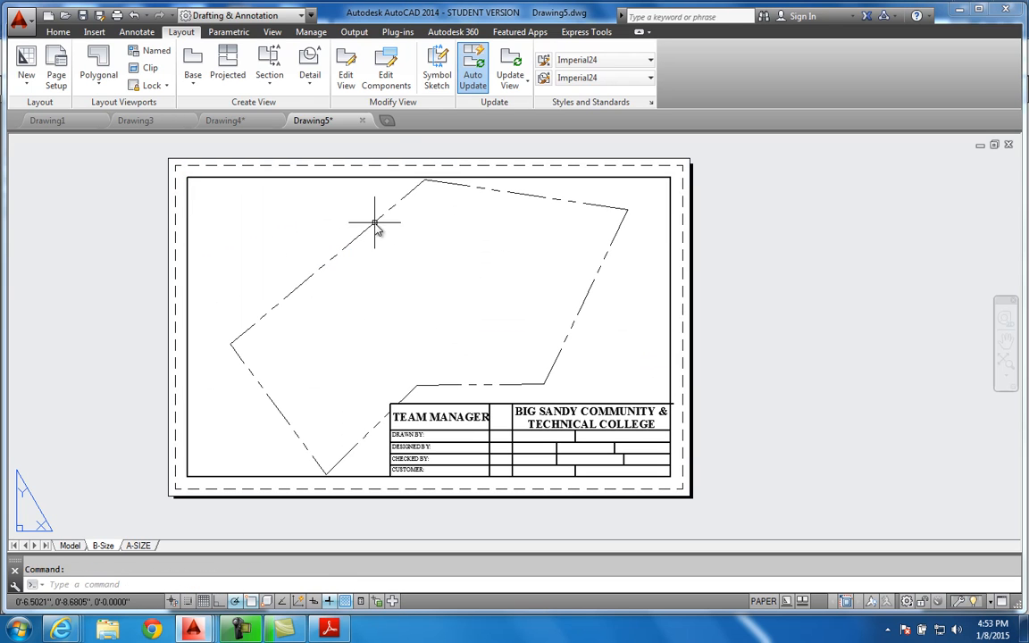
# Select the polygonal viewport on the B-Size sheet and open the Layer Properties Manager.
pyautogui.click(188, 214)
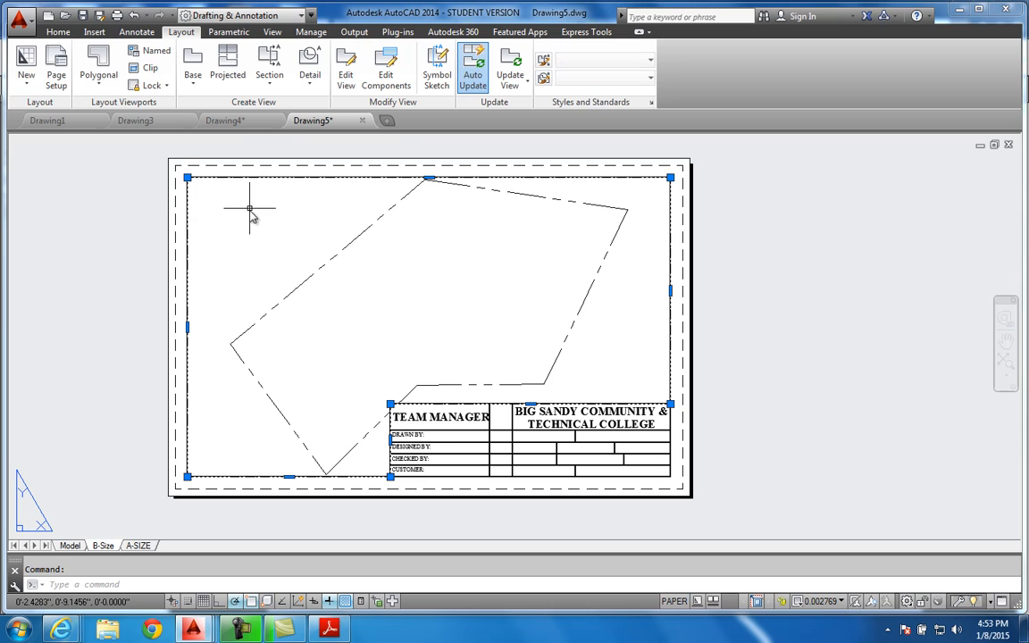
pyautogui.click(58, 32)
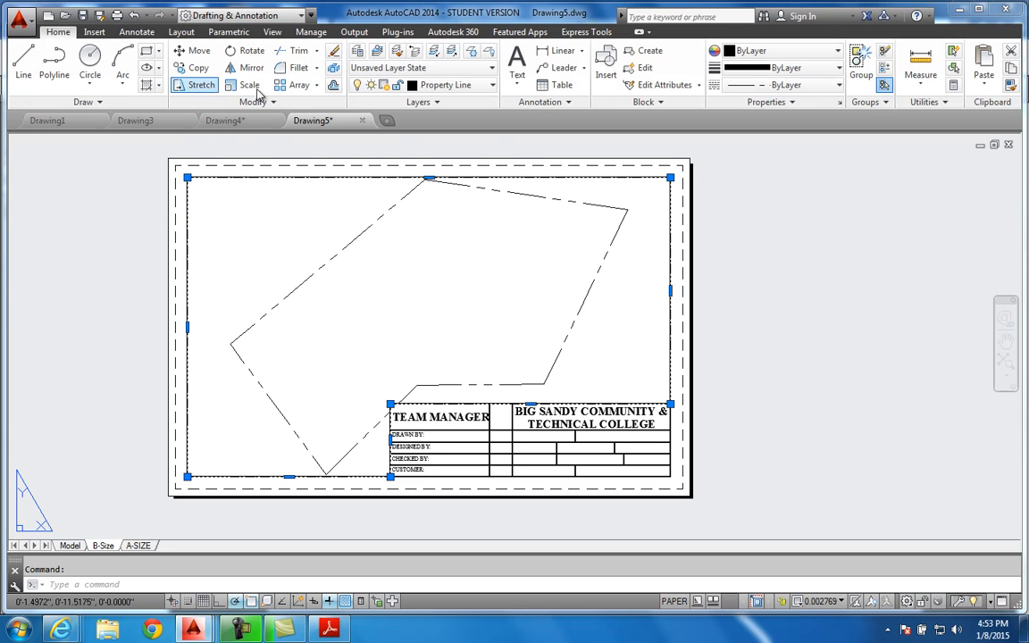
pyautogui.click(451, 86)
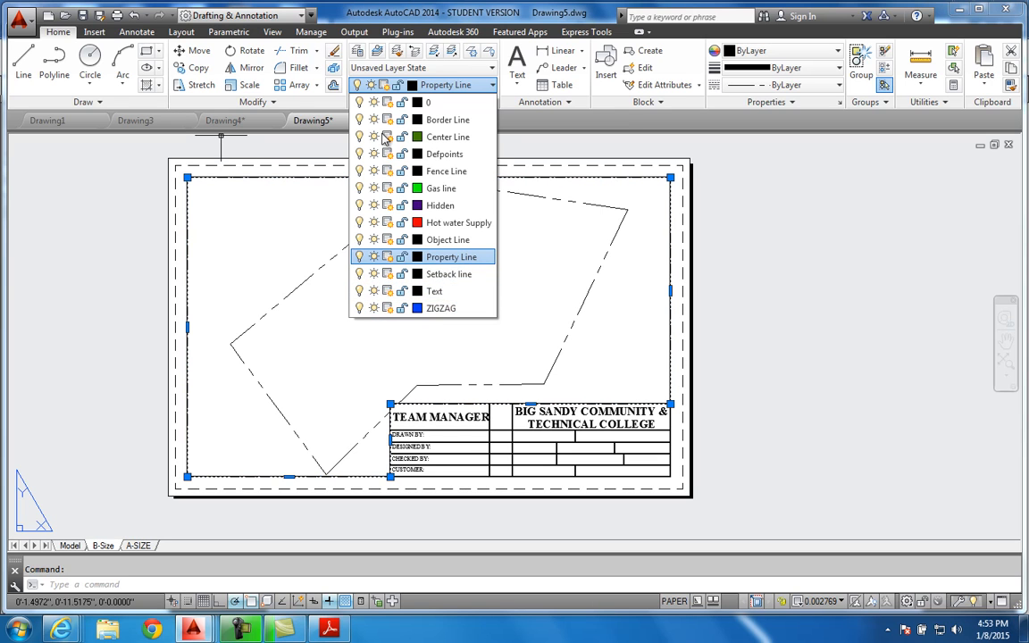
pyautogui.click(358, 55)
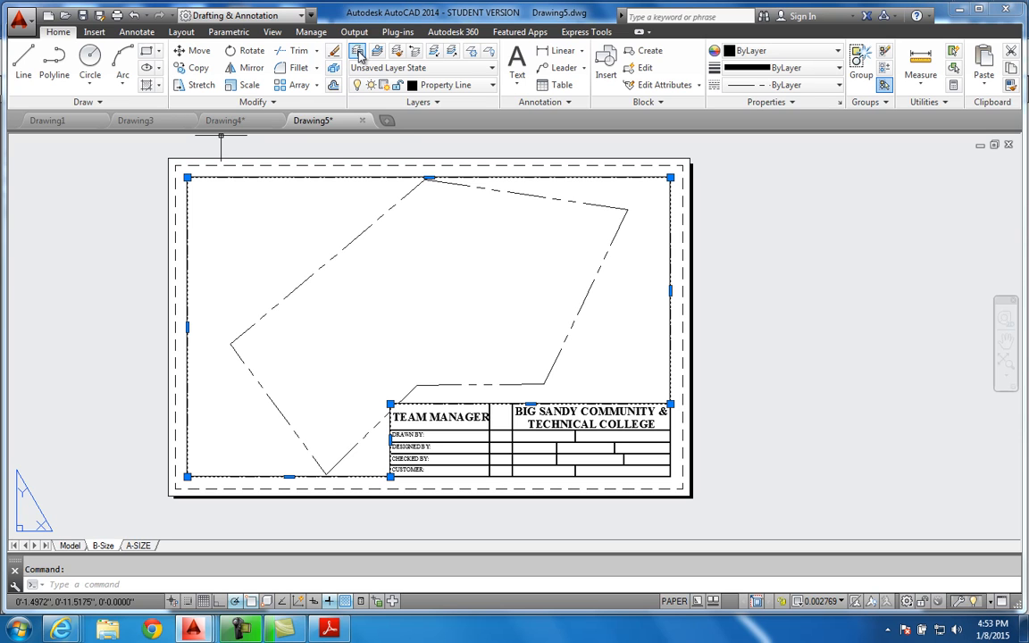
pyautogui.click(359, 55)
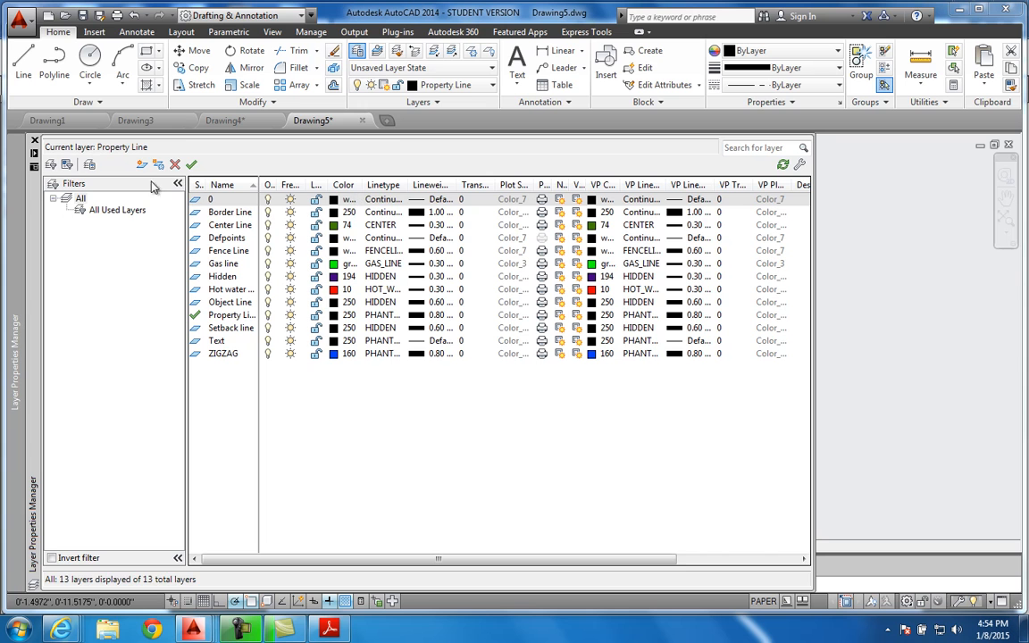
# Create a layer named vp, turn off its plotting, make it the current layer and close the layer manager.
pyautogui.click(142, 166)
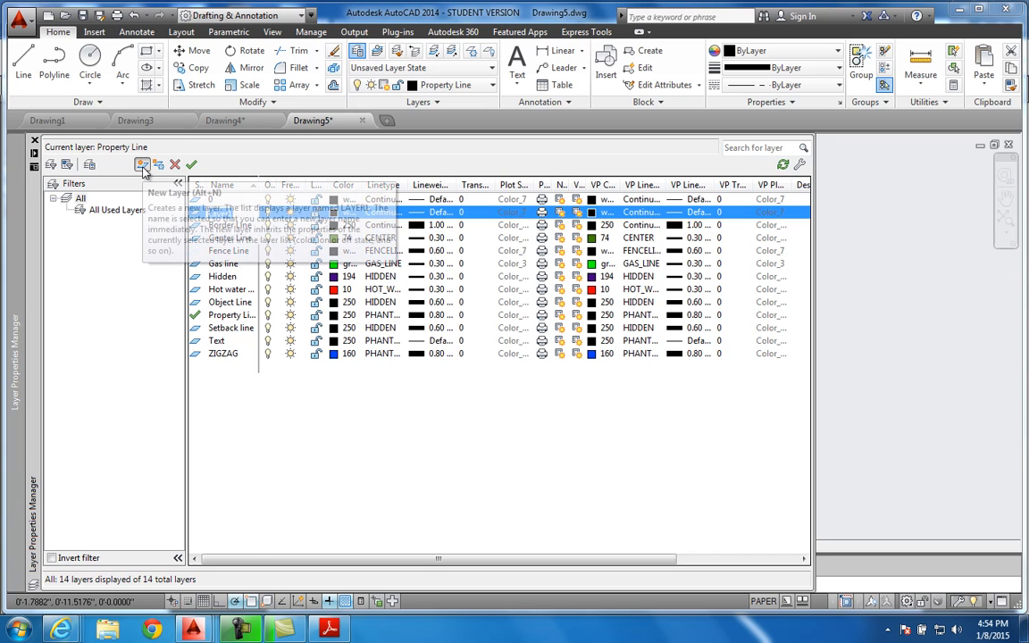
pyautogui.write('vp')
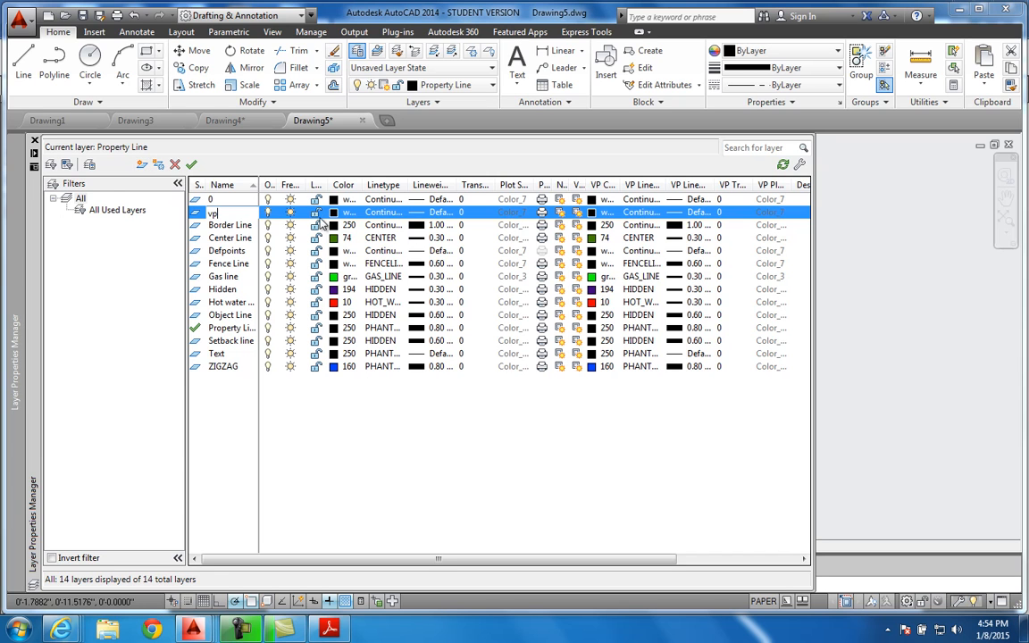
pyautogui.press('BackSpace')
pyautogui.press('BackSpace')
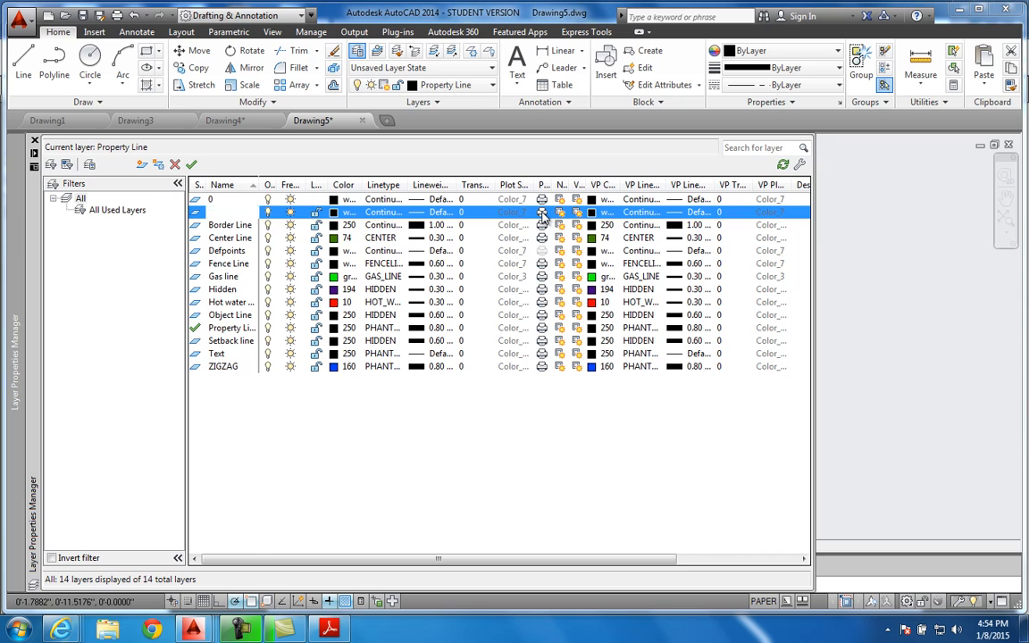
pyautogui.write('vp')
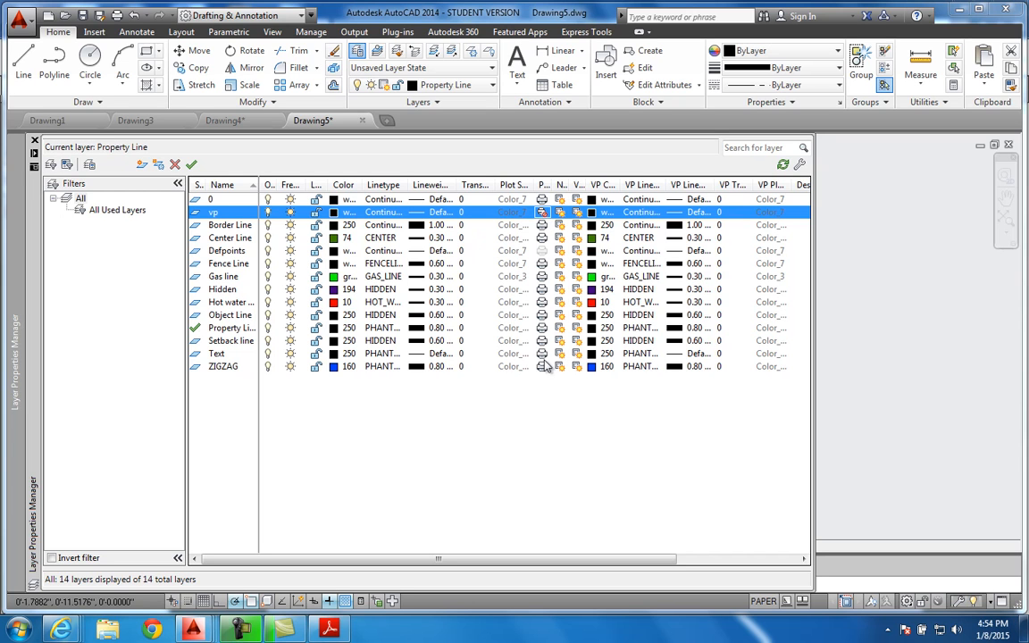
pyautogui.click(191, 164)
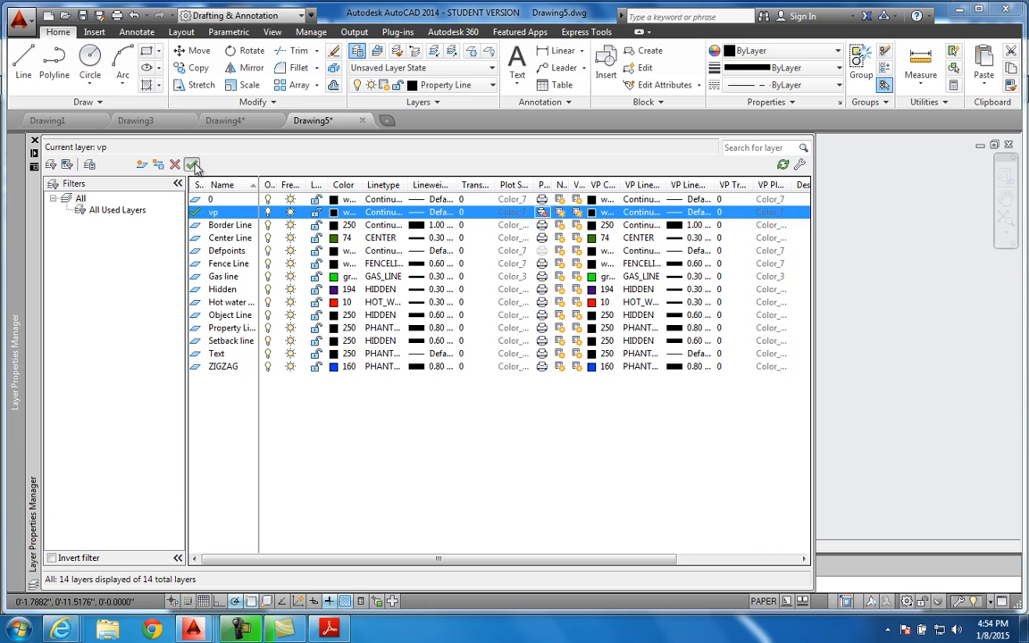
pyautogui.click(34, 142)
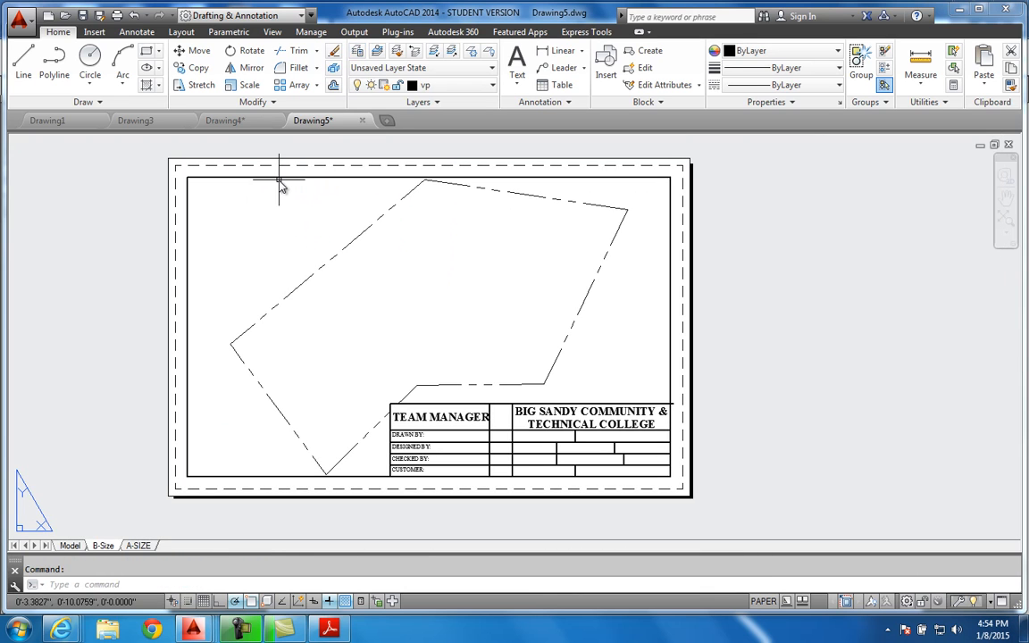
# Move the polygonal viewport on the B-Size layout to the vp layer and clear the selection.
pyautogui.click(279, 179)
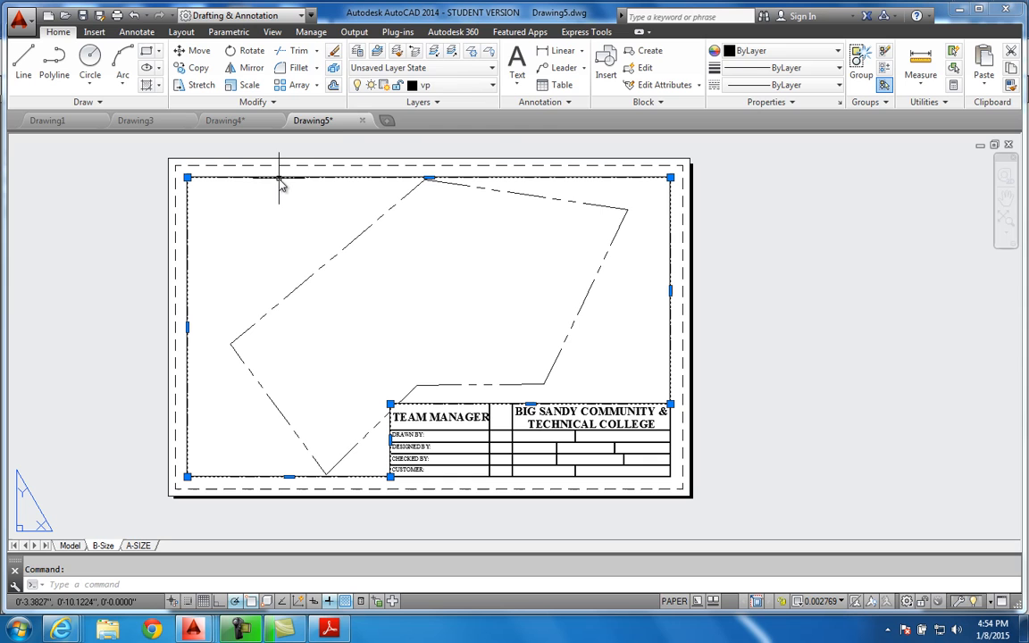
pyautogui.click(447, 89)
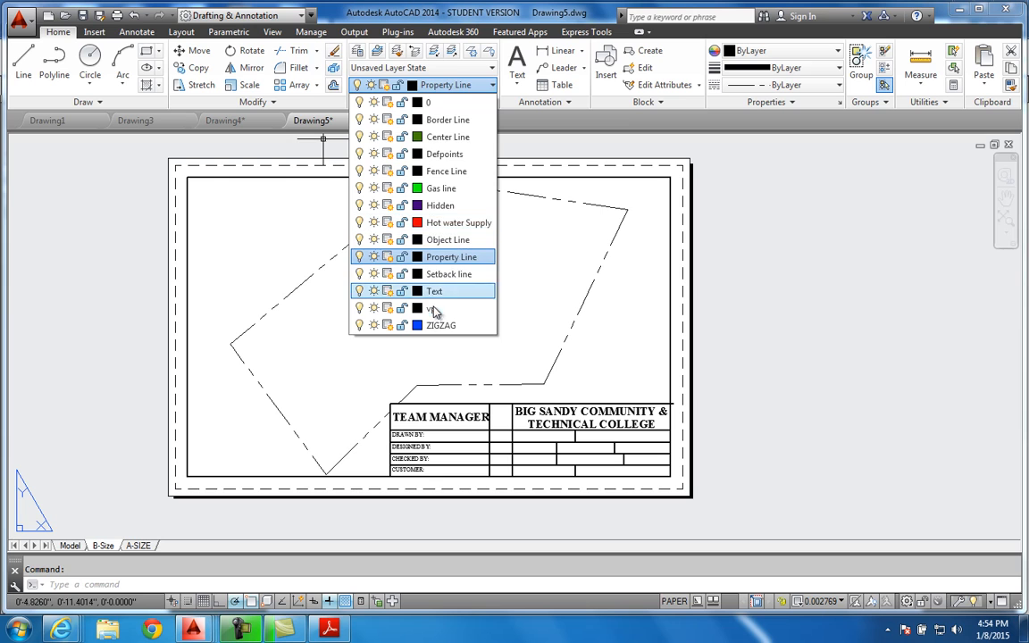
pyautogui.click(434, 310)
pyautogui.press('Escape')
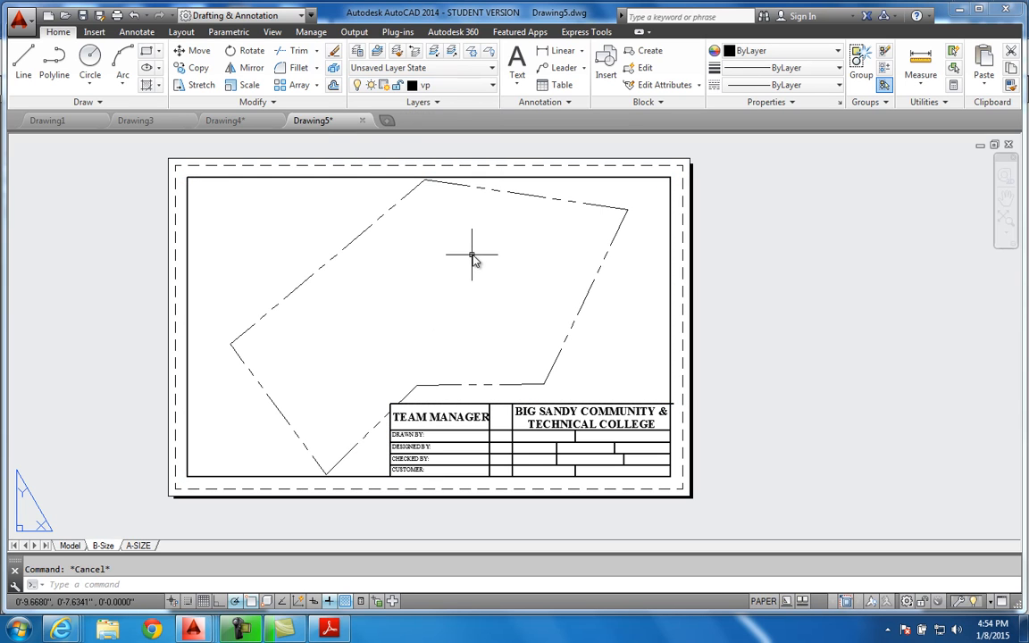
# Add a custom scale named 1"=100' to the drawing's scale list, with 1" paper units equal to 100' drawing units.
pyautogui.click(544, 180)
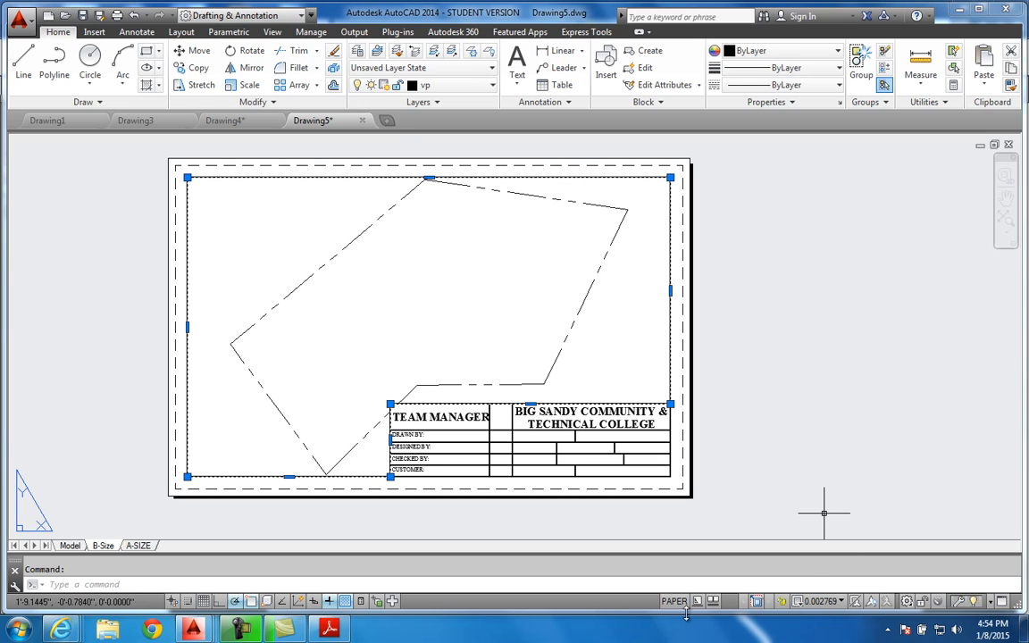
pyautogui.click(837, 604)
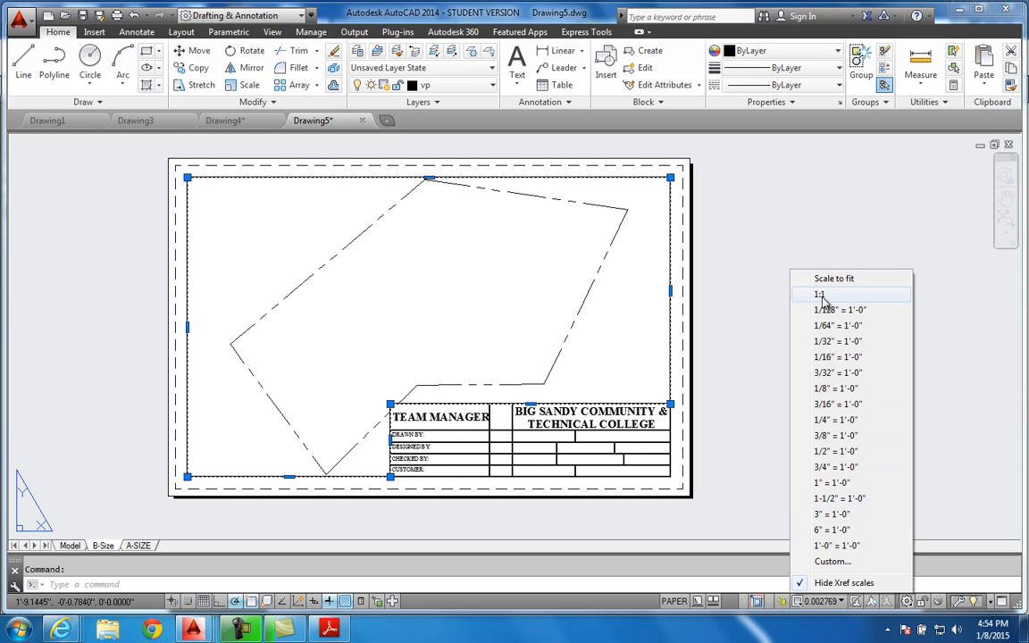
pyautogui.click(831, 562)
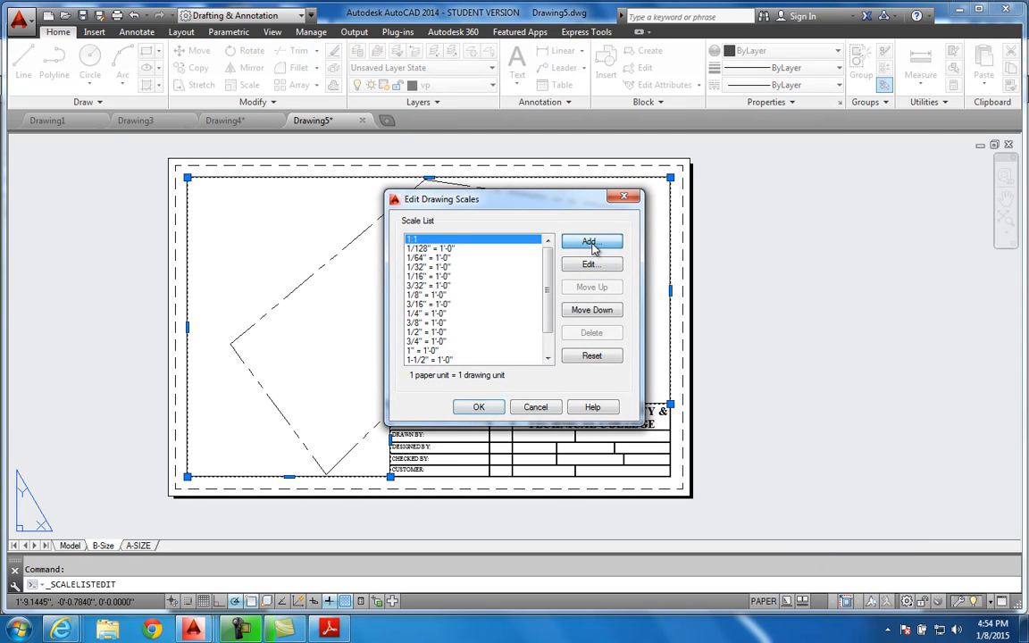
pyautogui.click(590, 243)
pyautogui.write('1')
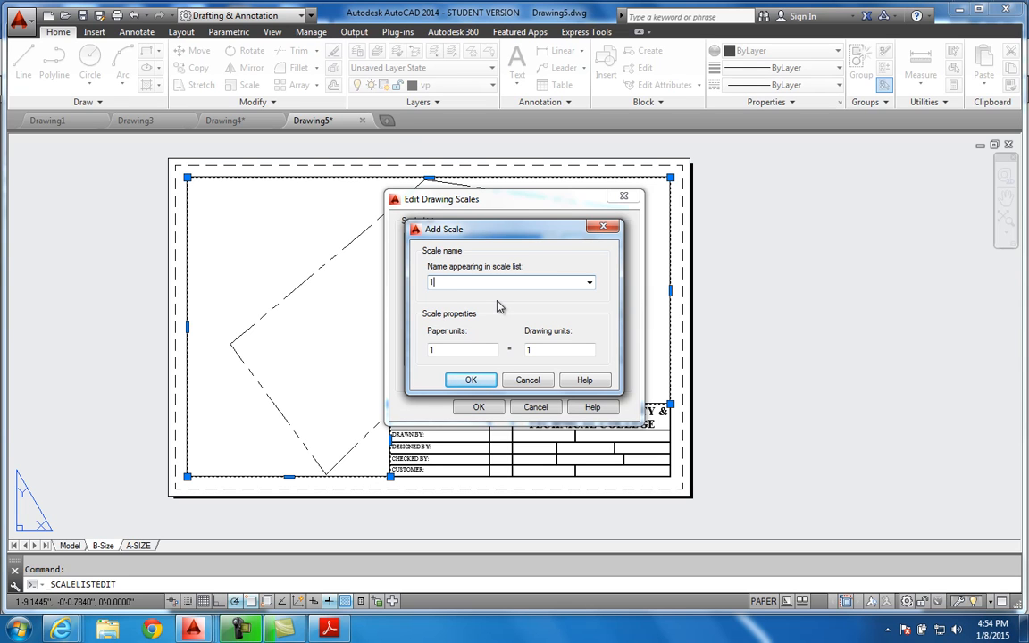
pyautogui.write('"=100')
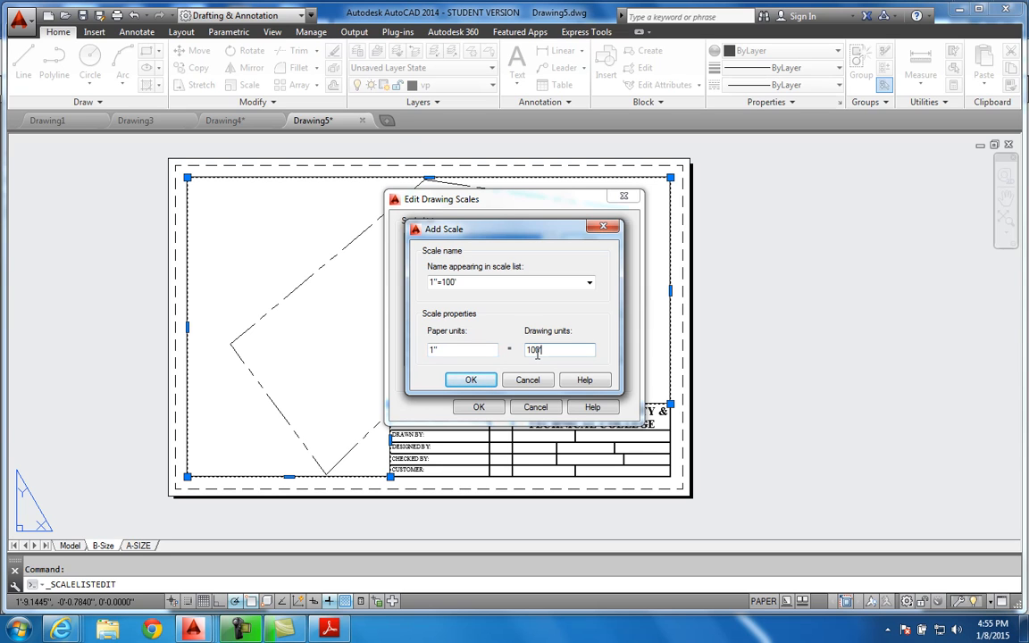
pyautogui.click(471, 381)
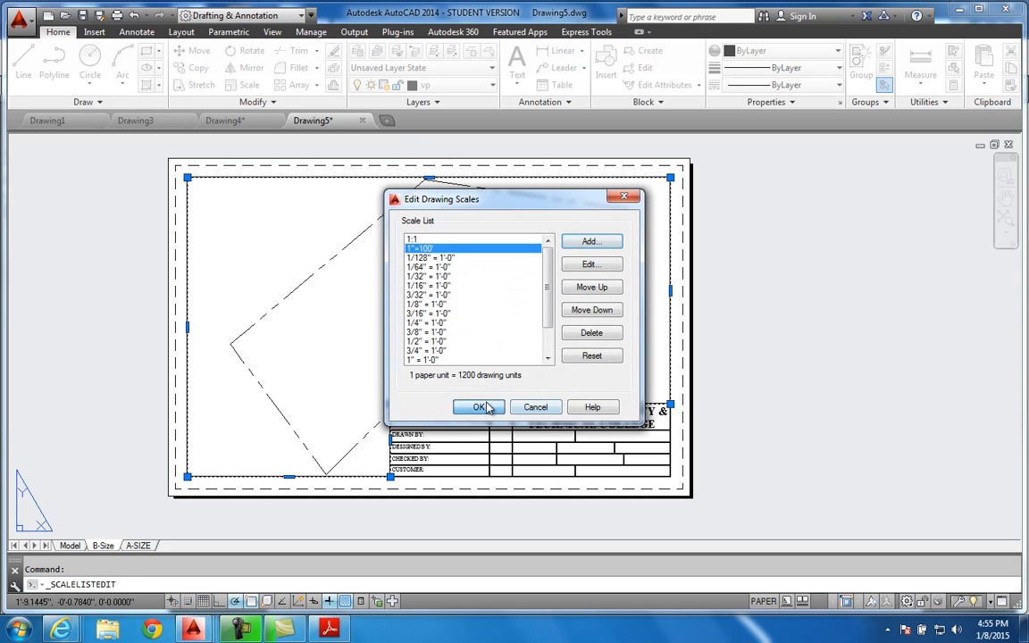
pyautogui.click(478, 406)
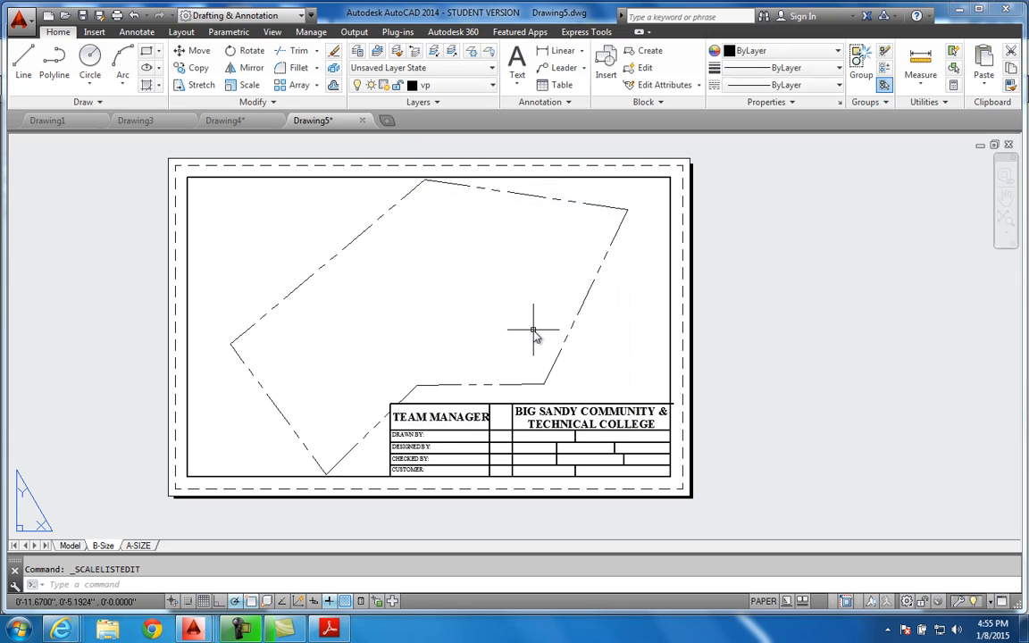
# Set the scale of the B-Size polygonal viewport to 1"=100'.
pyautogui.click(589, 178)
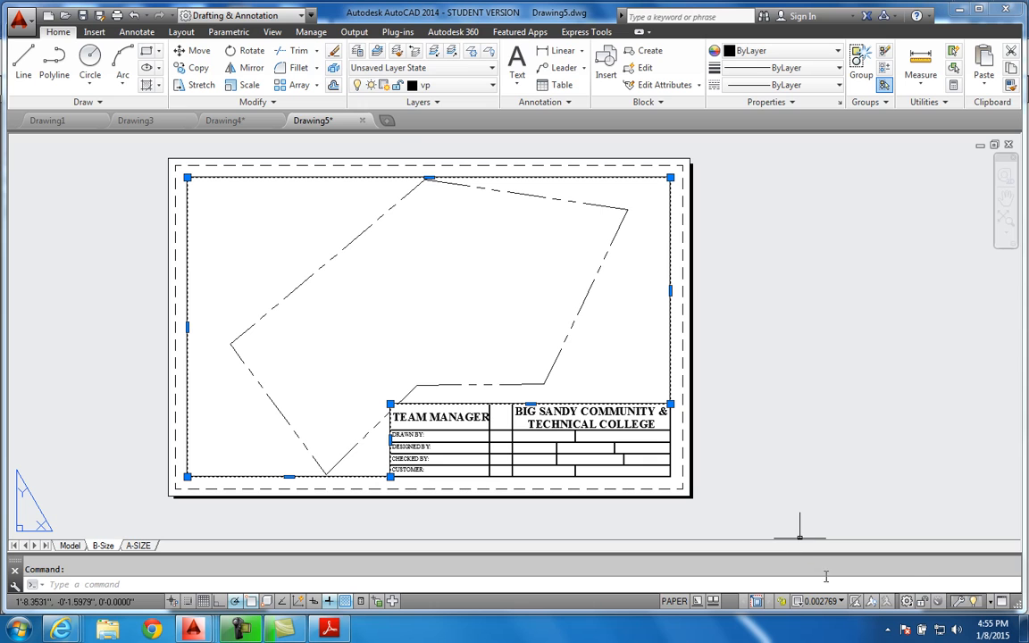
pyautogui.click(828, 603)
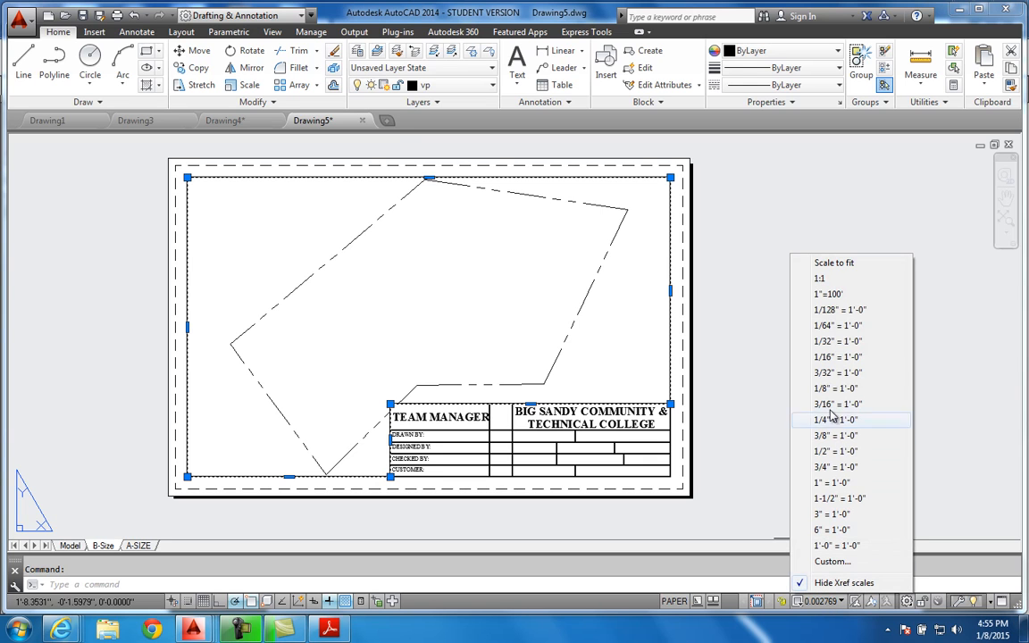
pyautogui.click(828, 295)
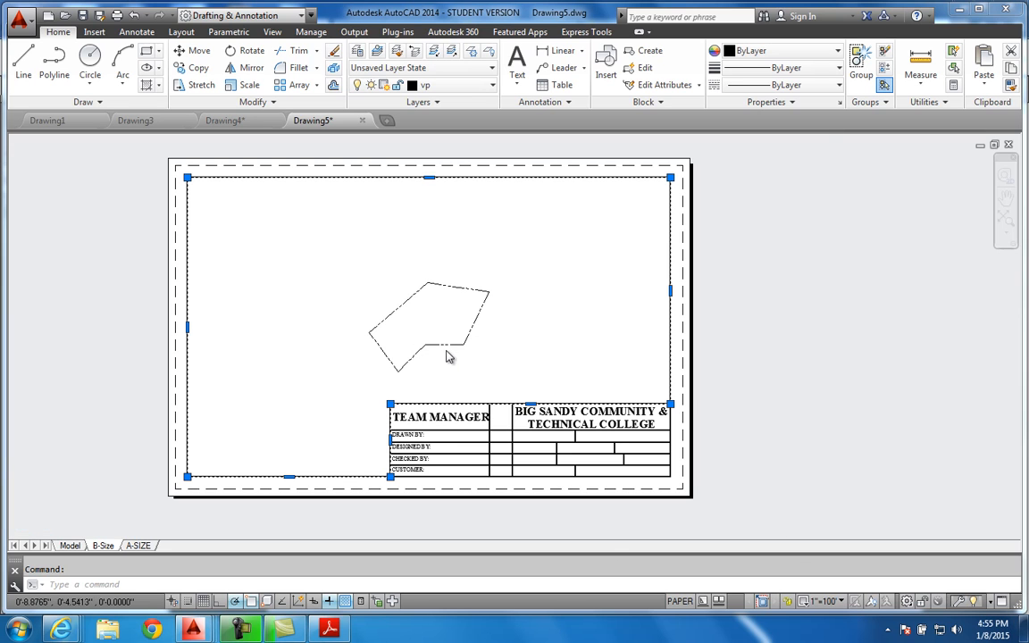
pyautogui.scroll(4, 447, 356)
pyautogui.scroll(-4, 446, 355)
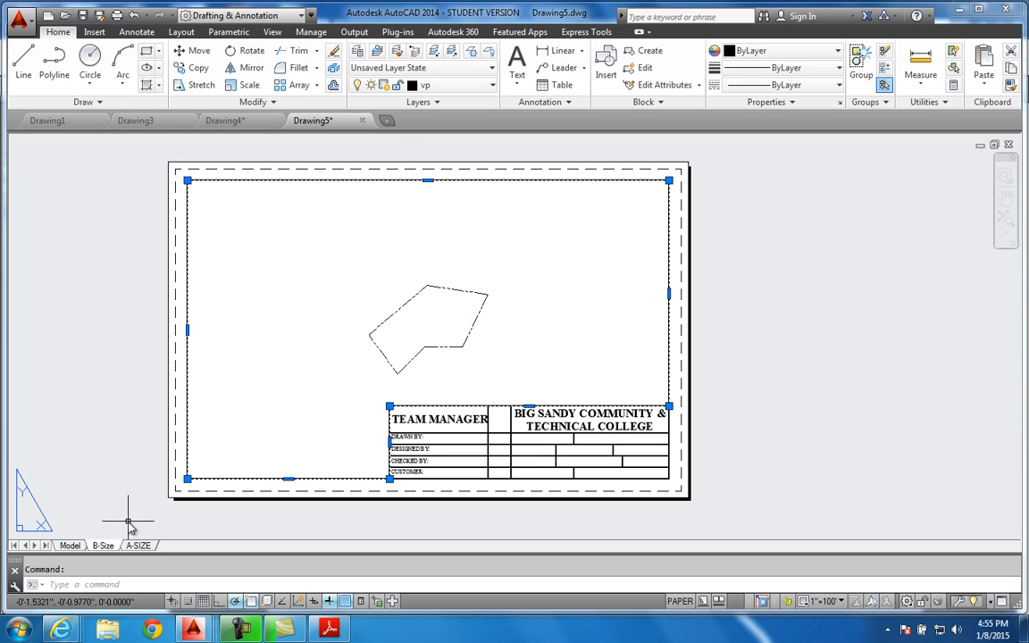
# On the A-SIZE layout, stretch two opposite corners of the viewport out to the corners of the sheet.
pyautogui.click(138, 546)
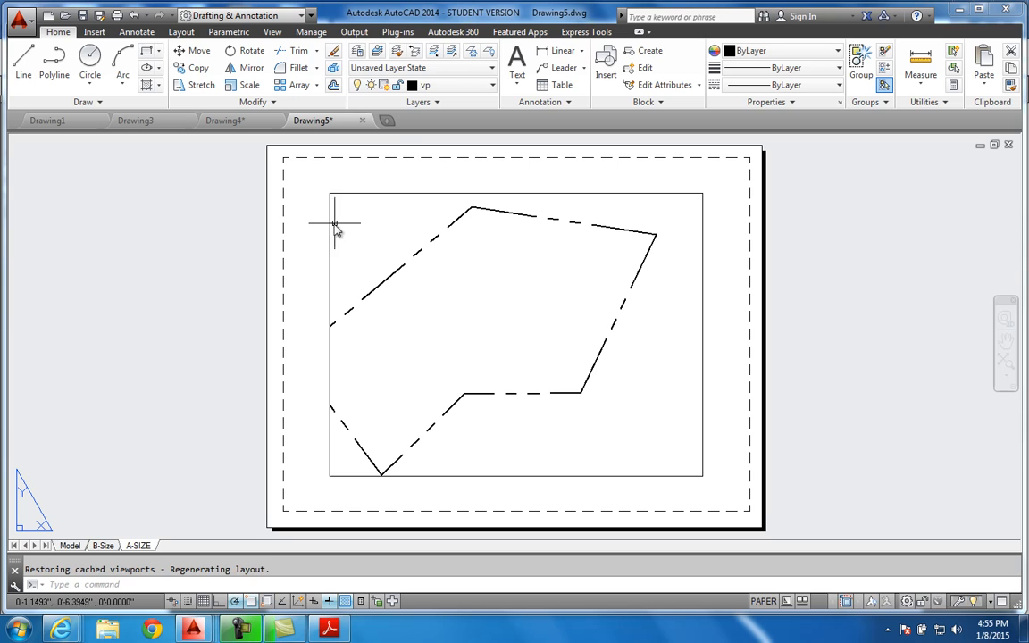
pyautogui.click(331, 214)
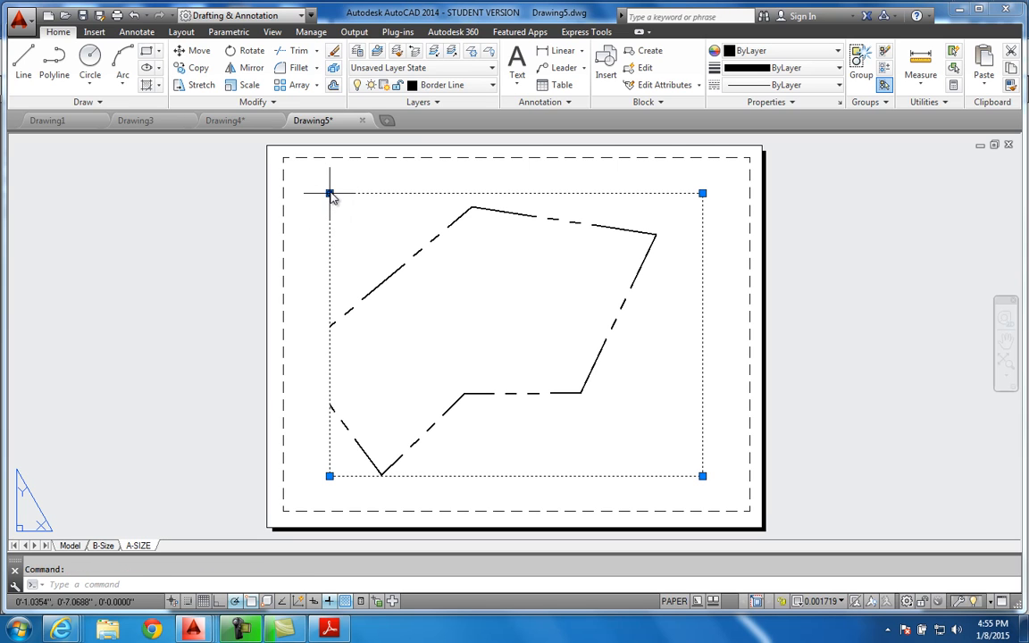
pyautogui.click(330, 193)
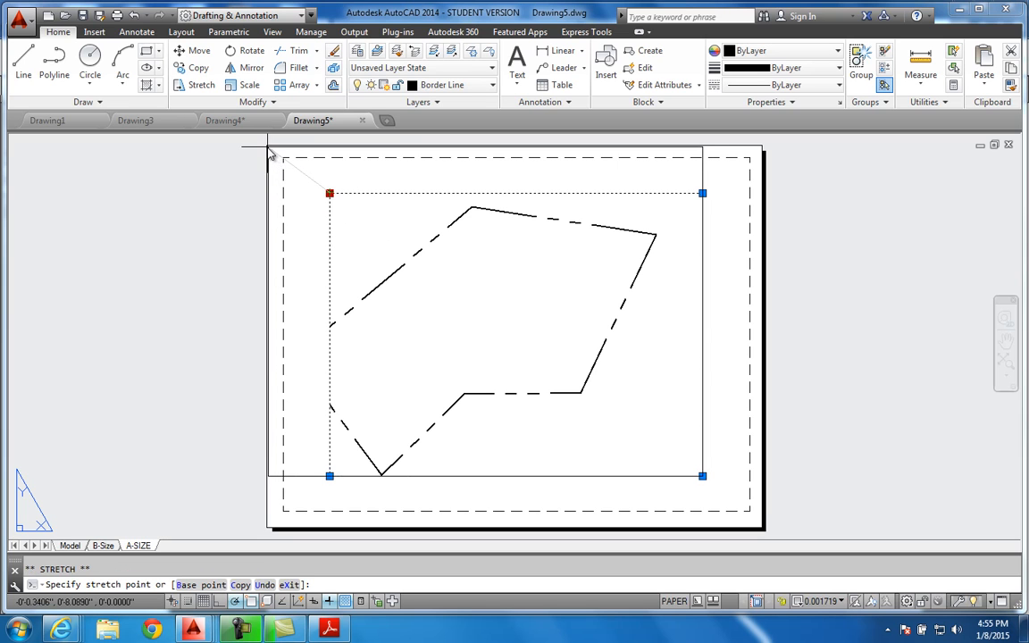
pyautogui.click(266, 146)
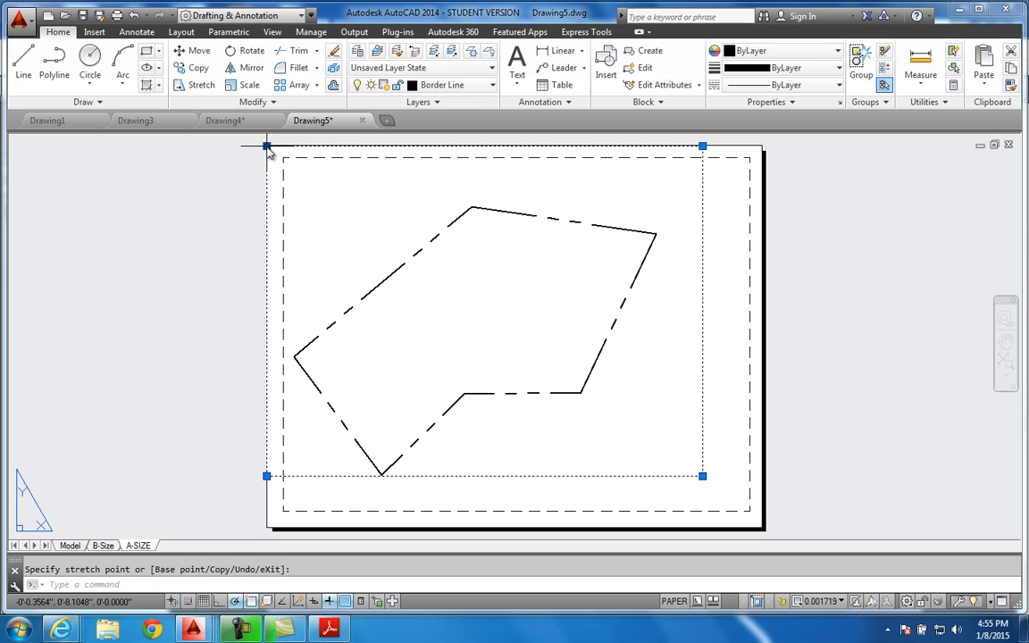
pyautogui.click(703, 476)
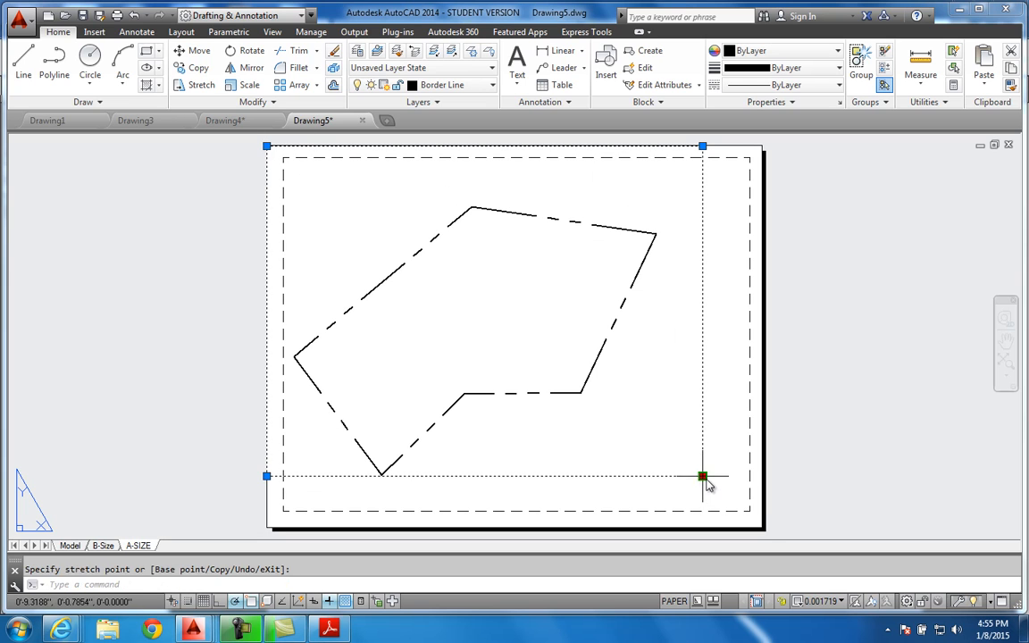
pyautogui.click(763, 530)
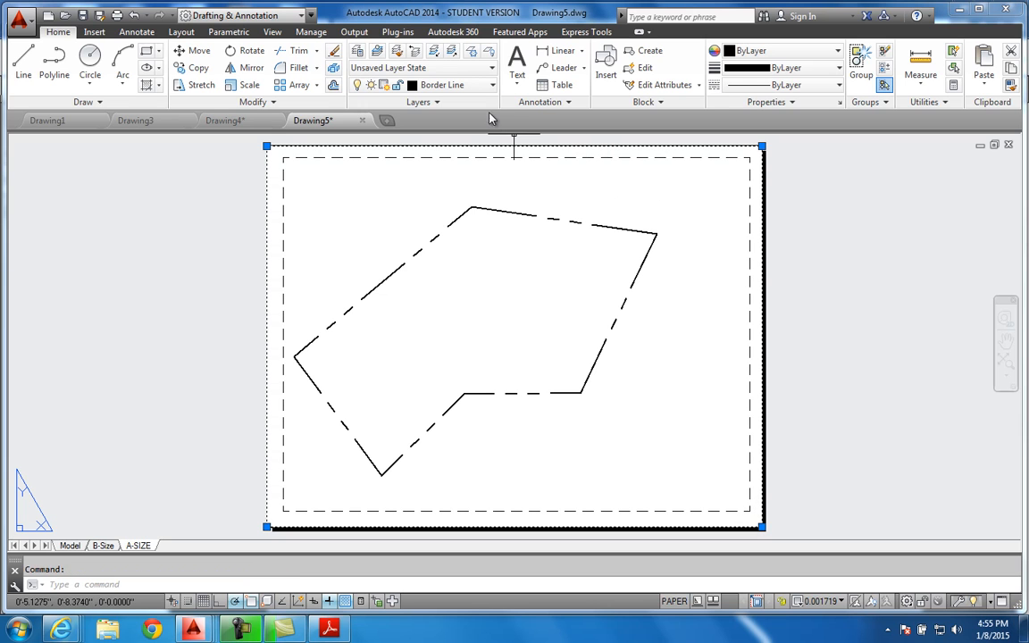
# Move the A-SIZE viewport to the vp layer and clear the selection.
pyautogui.click(479, 87)
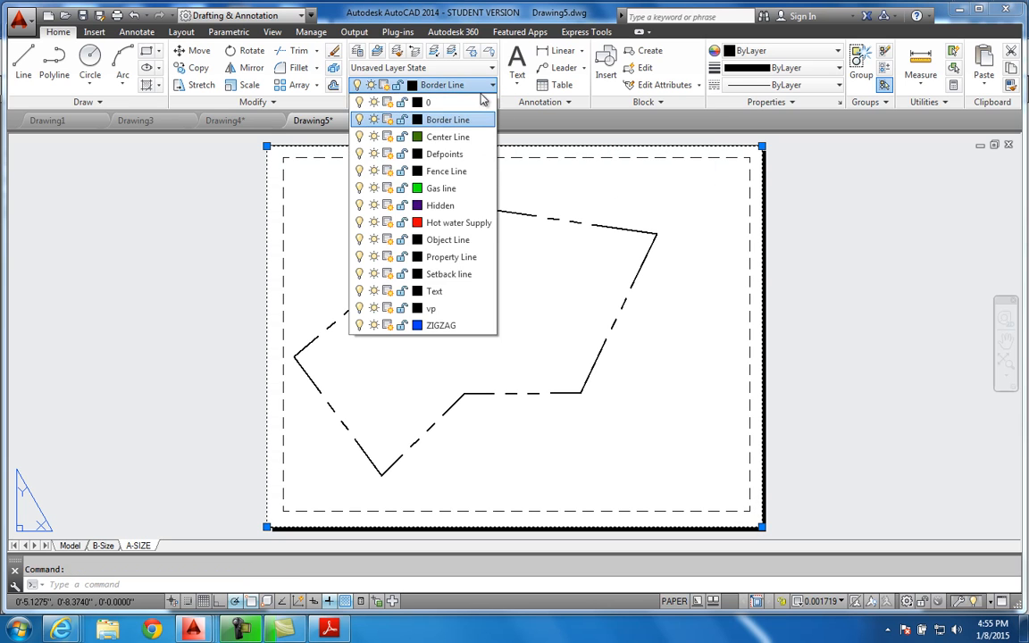
pyautogui.click(429, 310)
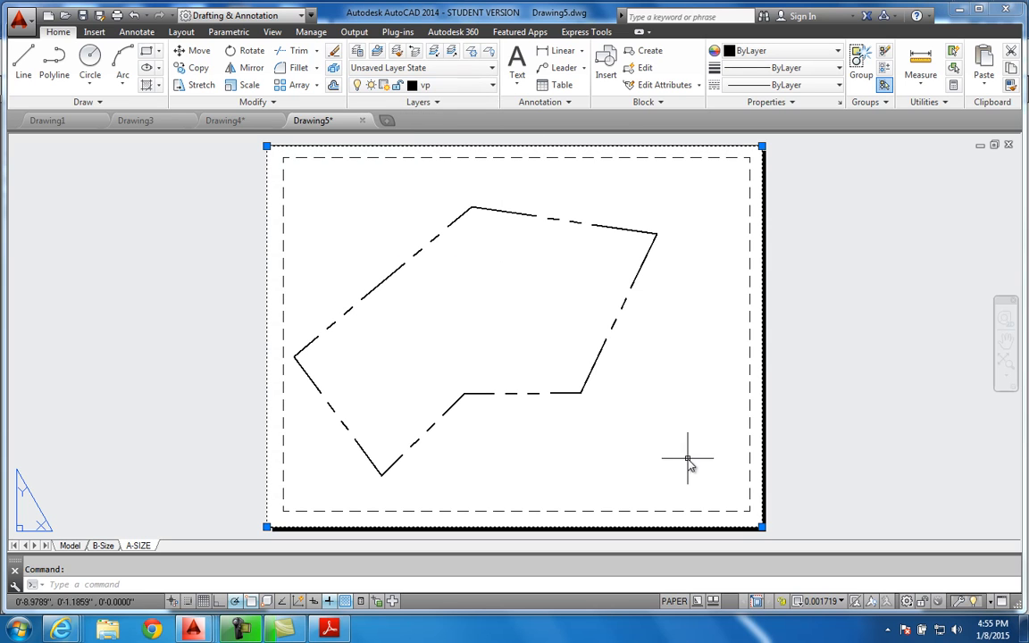
pyautogui.press('Escape')
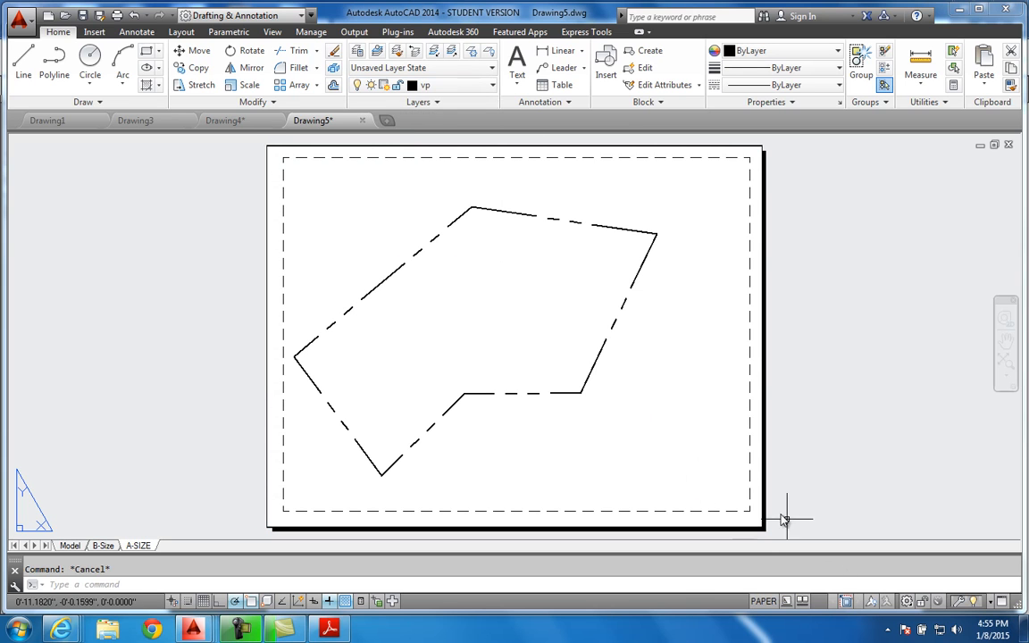
# Set the scale of the A-SIZE viewport to 1"=100'.
pyautogui.click(763, 359)
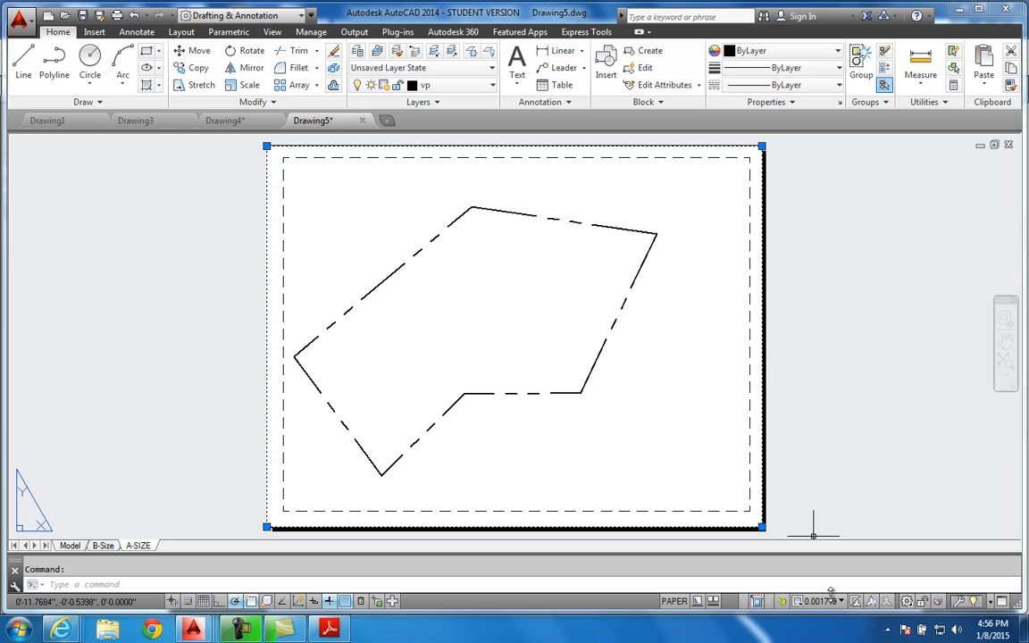
pyautogui.click(827, 603)
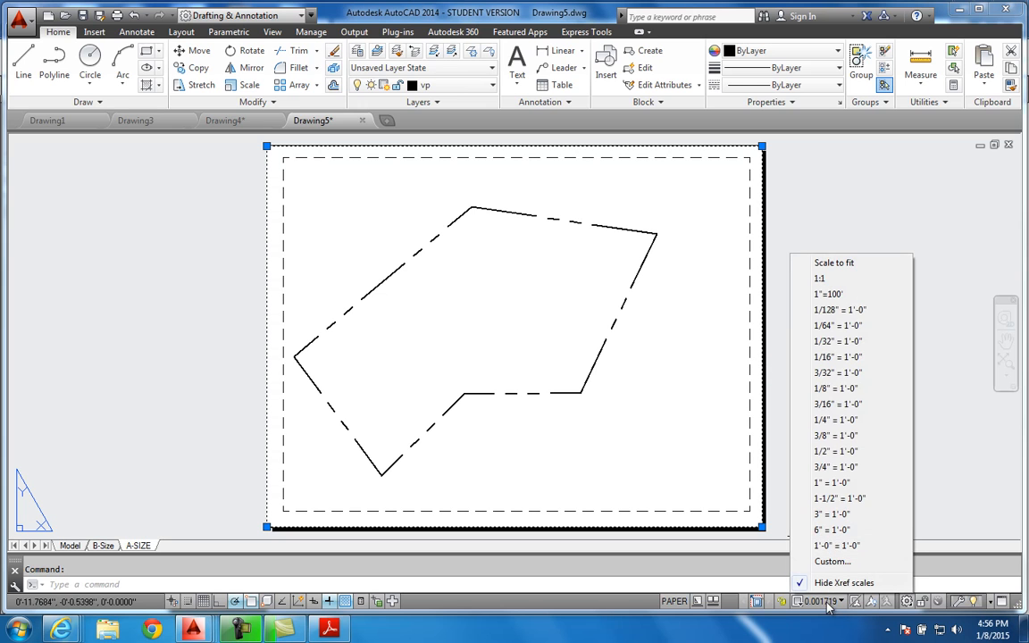
pyautogui.click(827, 294)
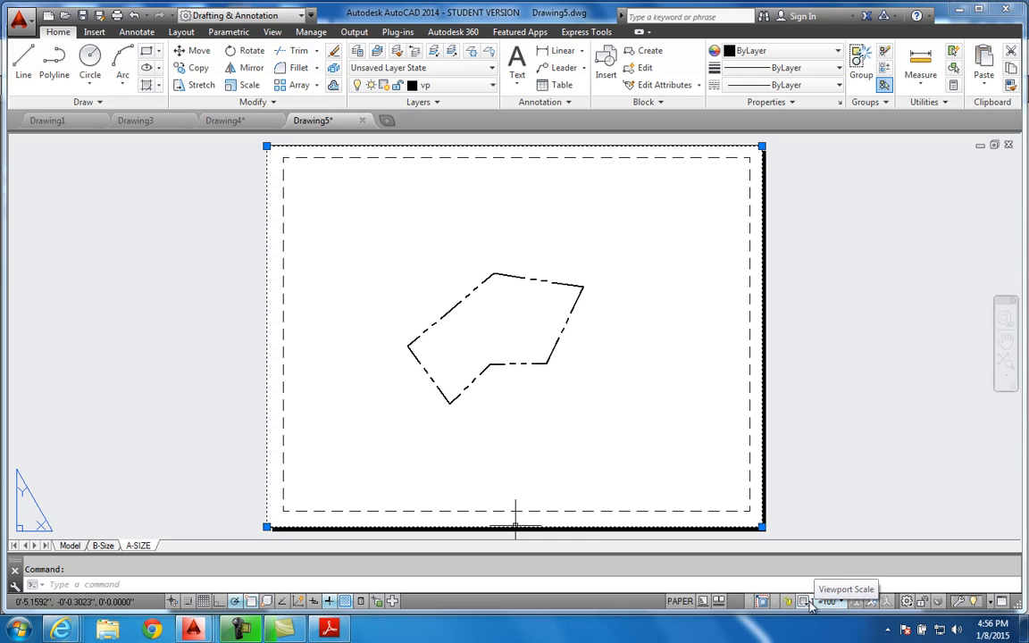
# Switch to model space and set its annotation scale to 1"=100'.
pyautogui.click(70, 546)
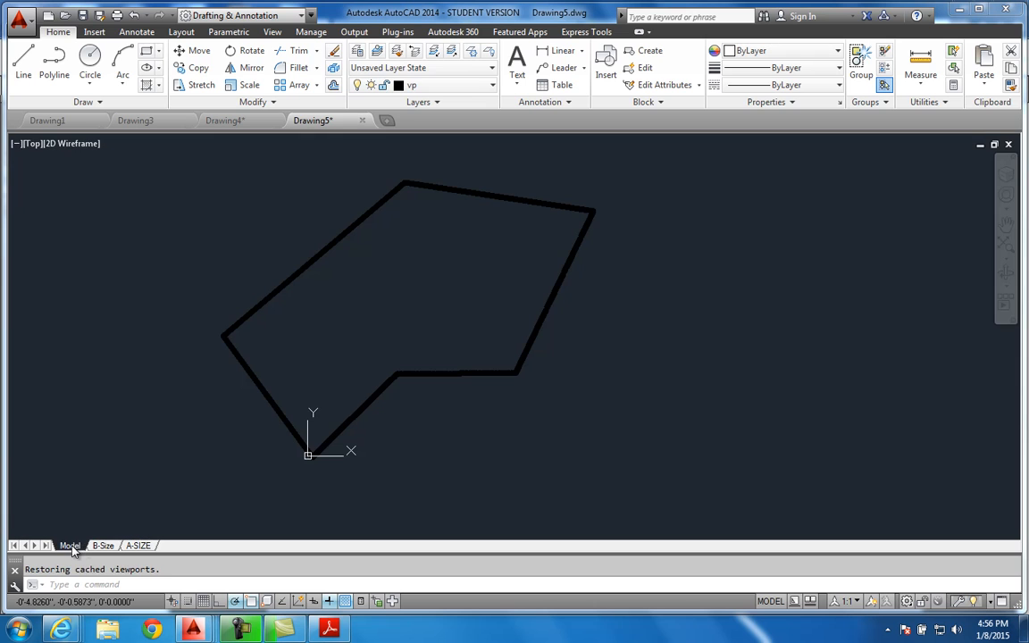
pyautogui.click(831, 602)
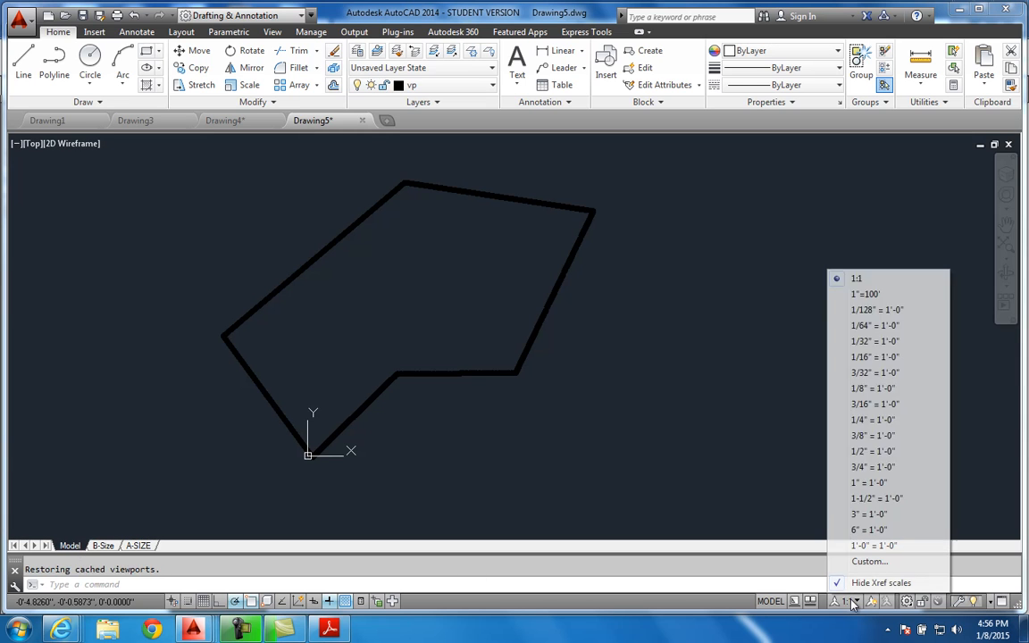
pyautogui.click(865, 295)
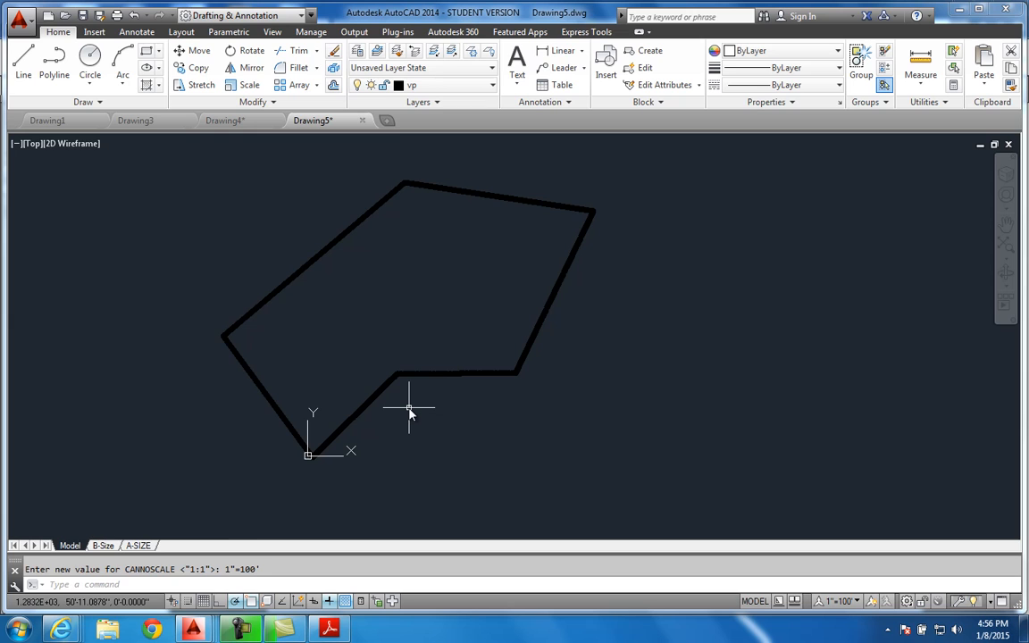